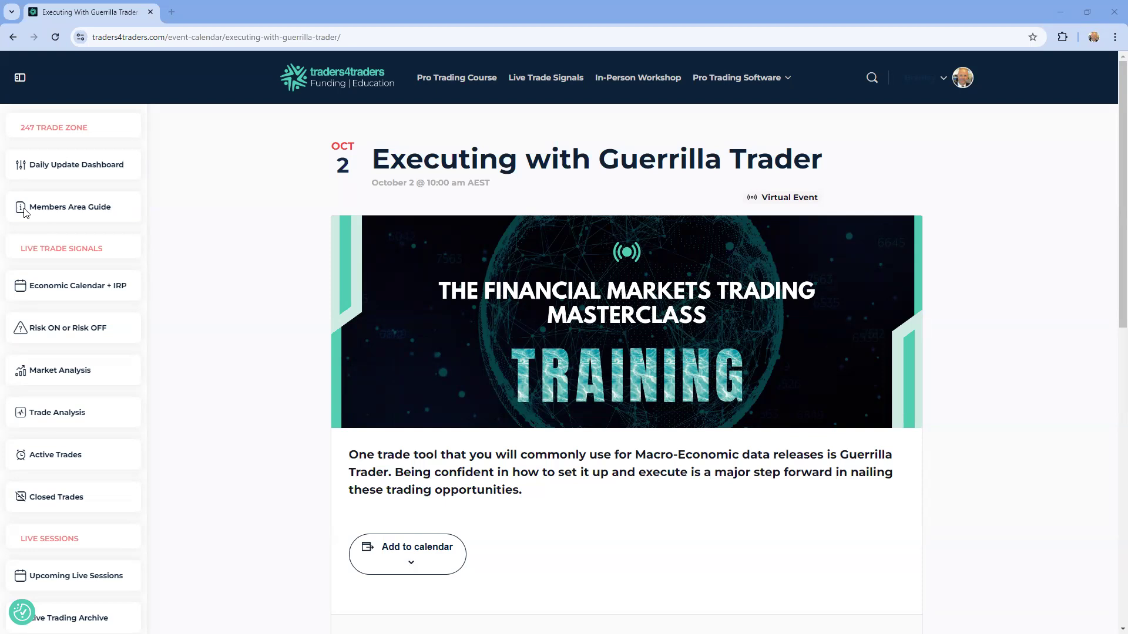
Attach T4T_GuerrillaTrader to the EURUSD H1 chart and stretch its inputs dialog taller
click(1061, 12)
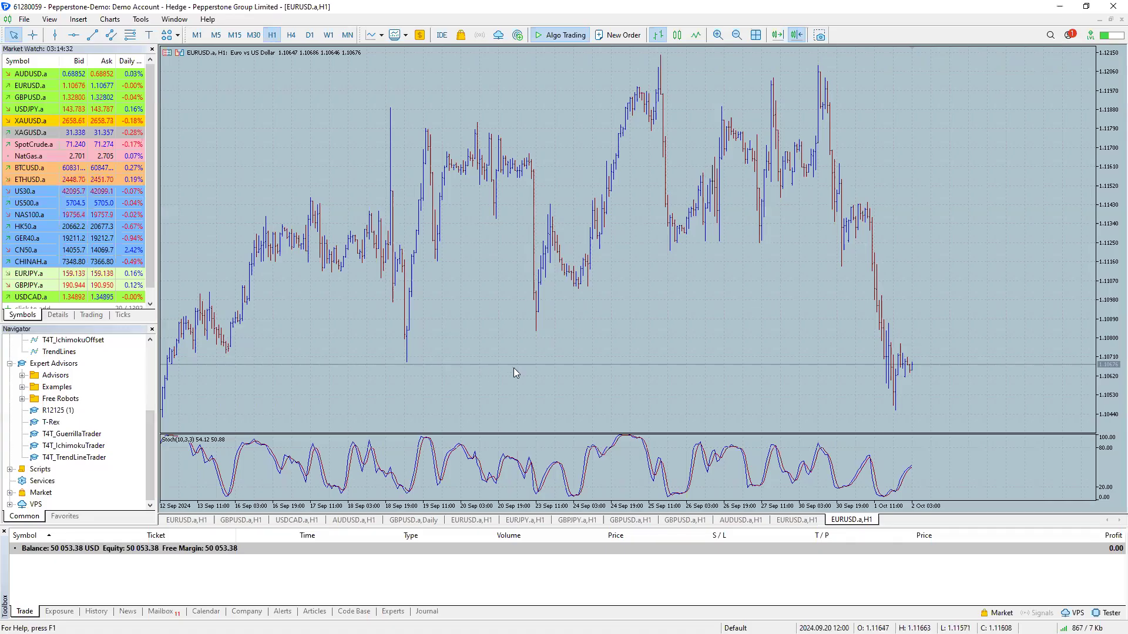
scroll(562, 351, up, 2)
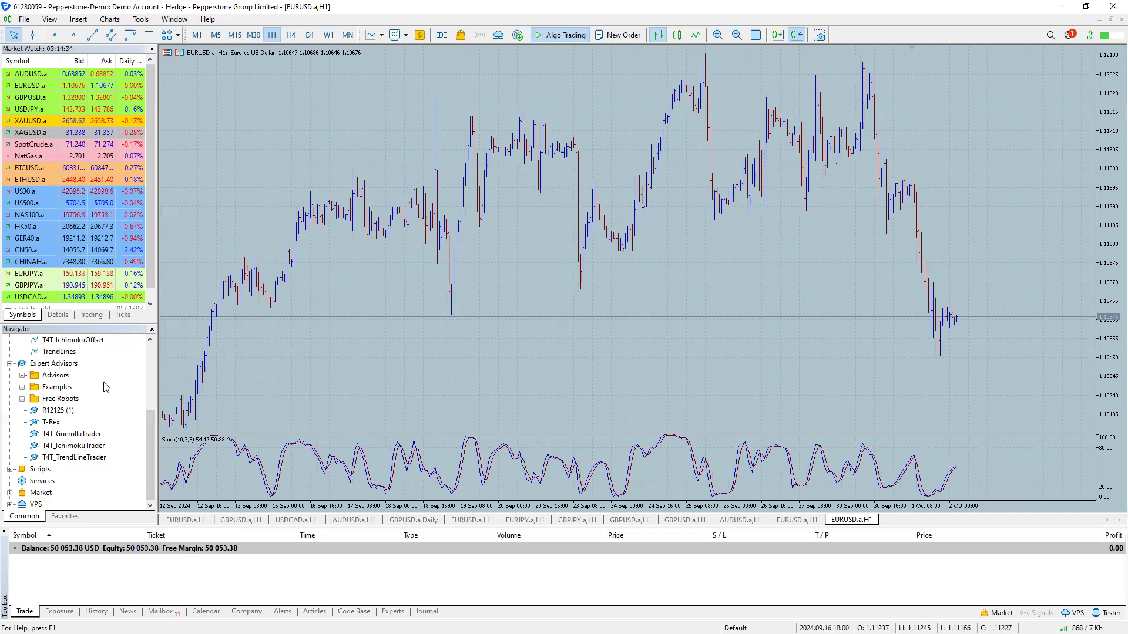
drag(72, 433, 297, 298)
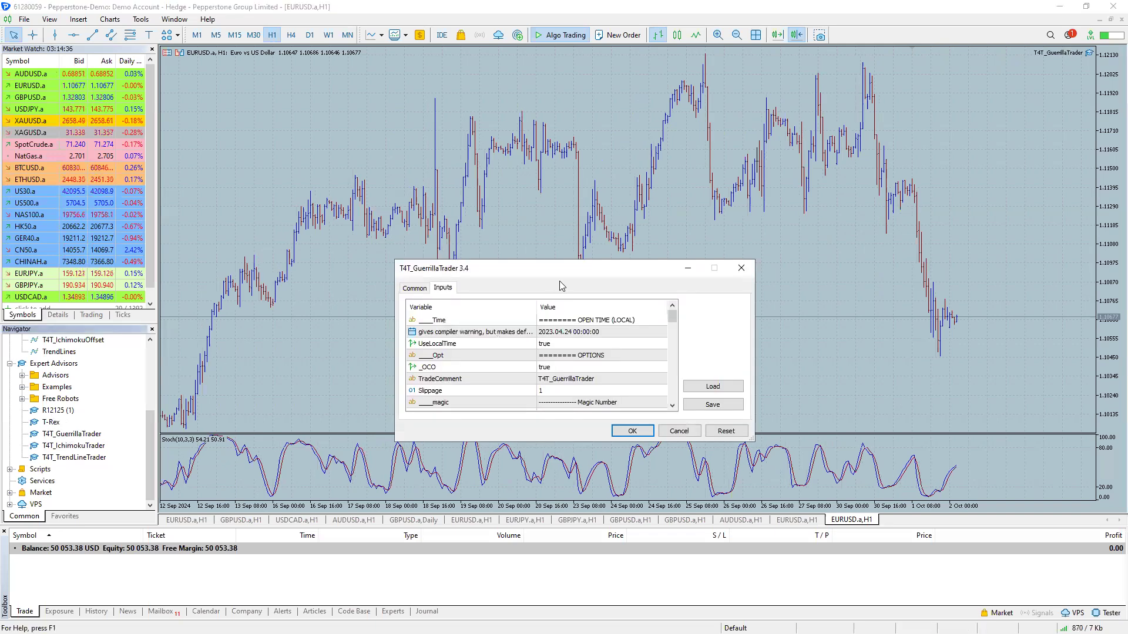
drag(584, 260, 583, 56)
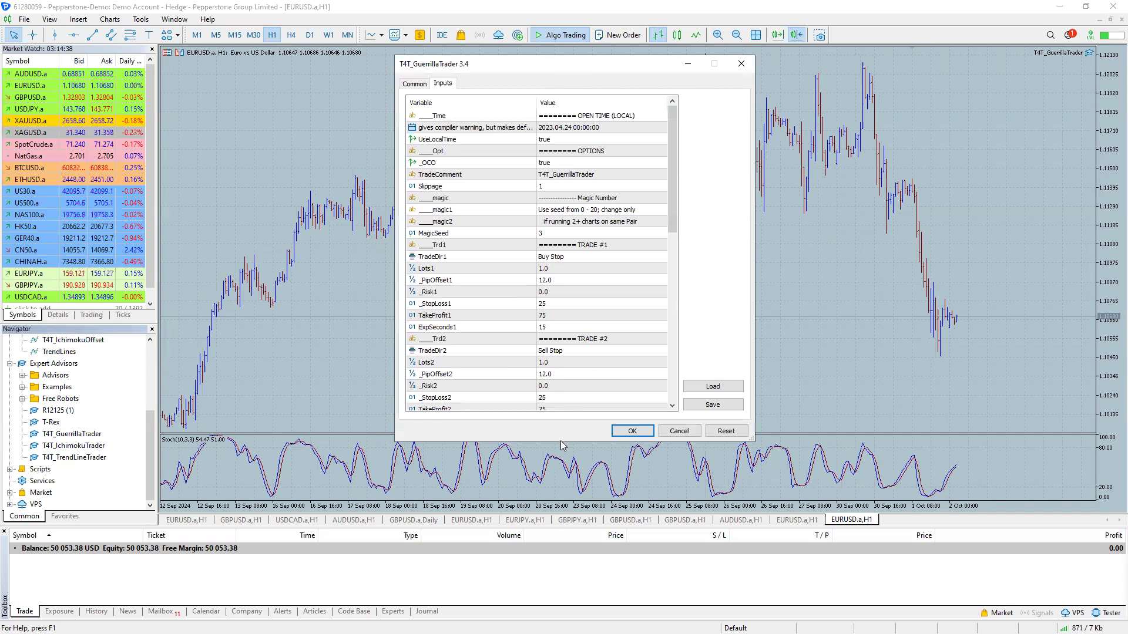
drag(560, 441, 561, 590)
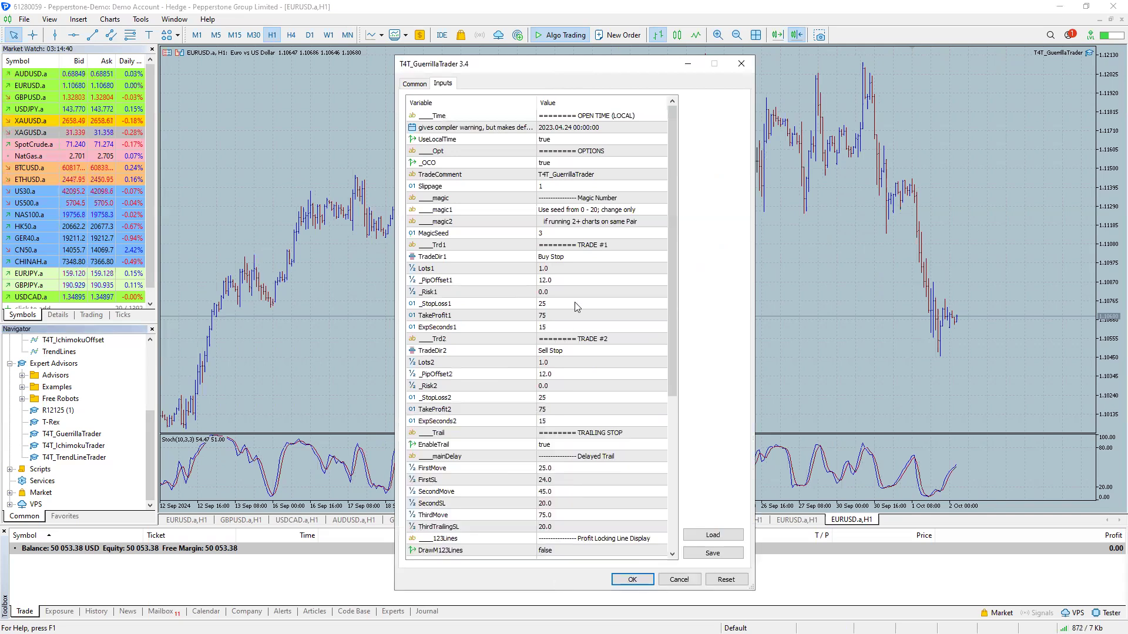
Highlight the open time setting and its 2023.04.24 value
click(594, 129)
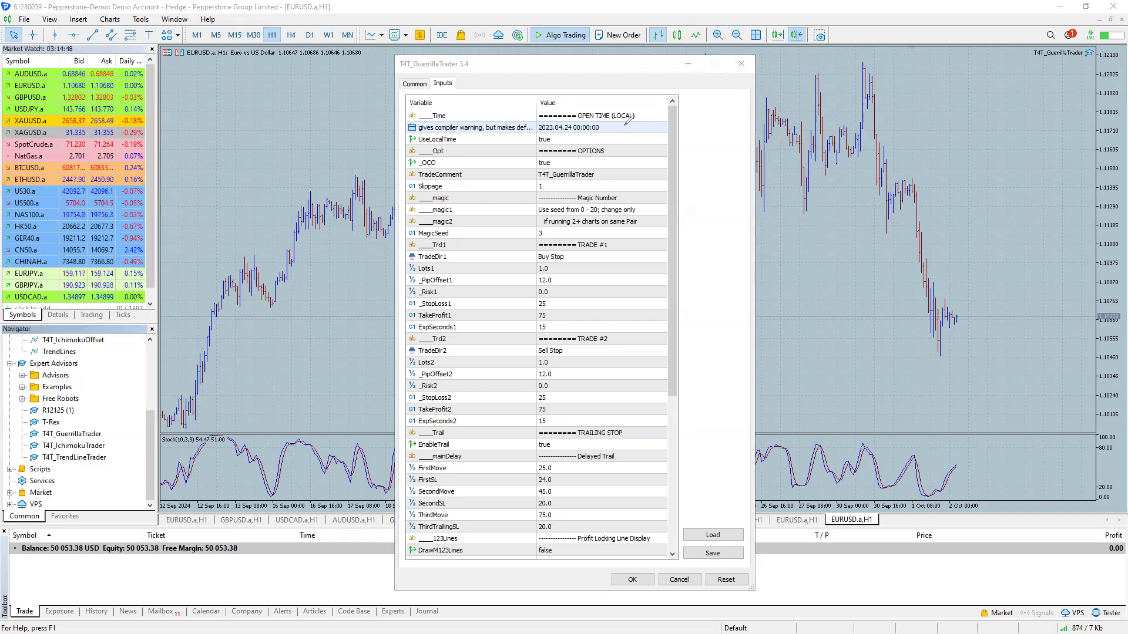
mouse_move(620, 127)
mouse_down()
mouse_move(639, 126)
mouse_move(617, 126)
mouse_move(630, 131)
mouse_move(629, 122)
mouse_up()
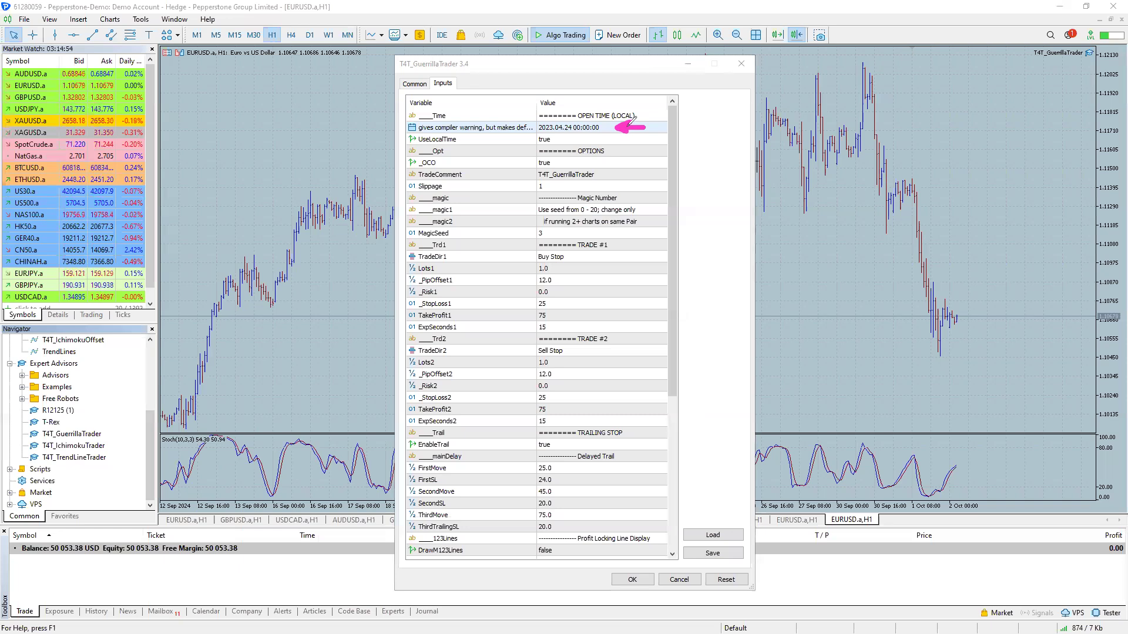
mouse_move(490, 137)
mouse_down()
mouse_move(522, 139)
mouse_move(508, 130)
mouse_move(513, 145)
mouse_move(511, 133)
mouse_up()
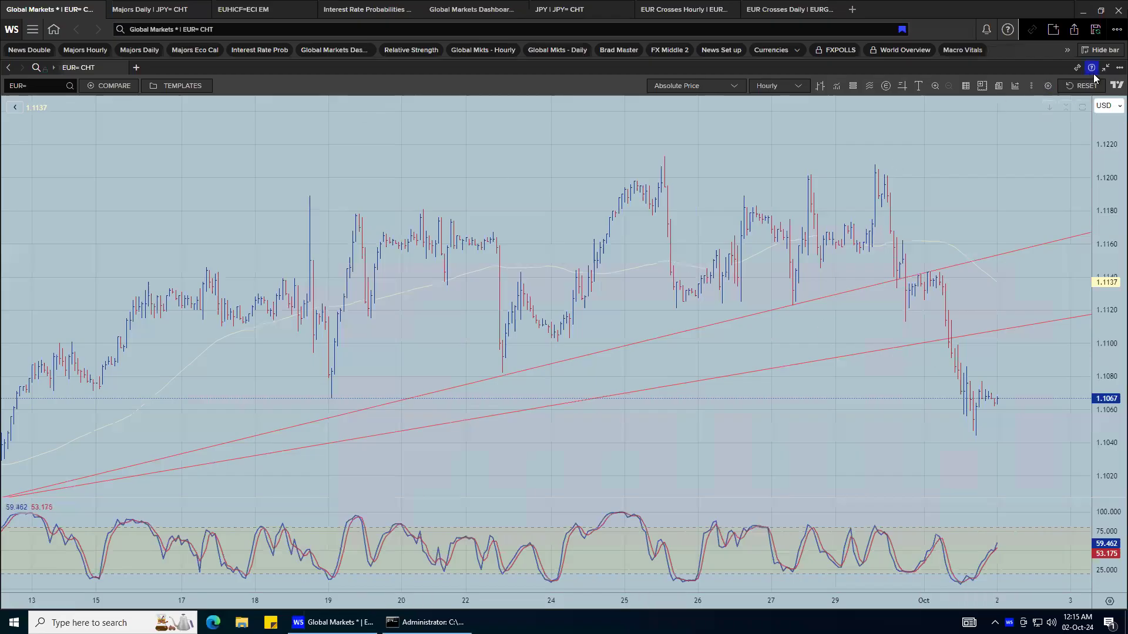
Show the Economic Monitor and mark the Unemployment Rate row's 6.4% poll and empty Actual value
click(266, 8)
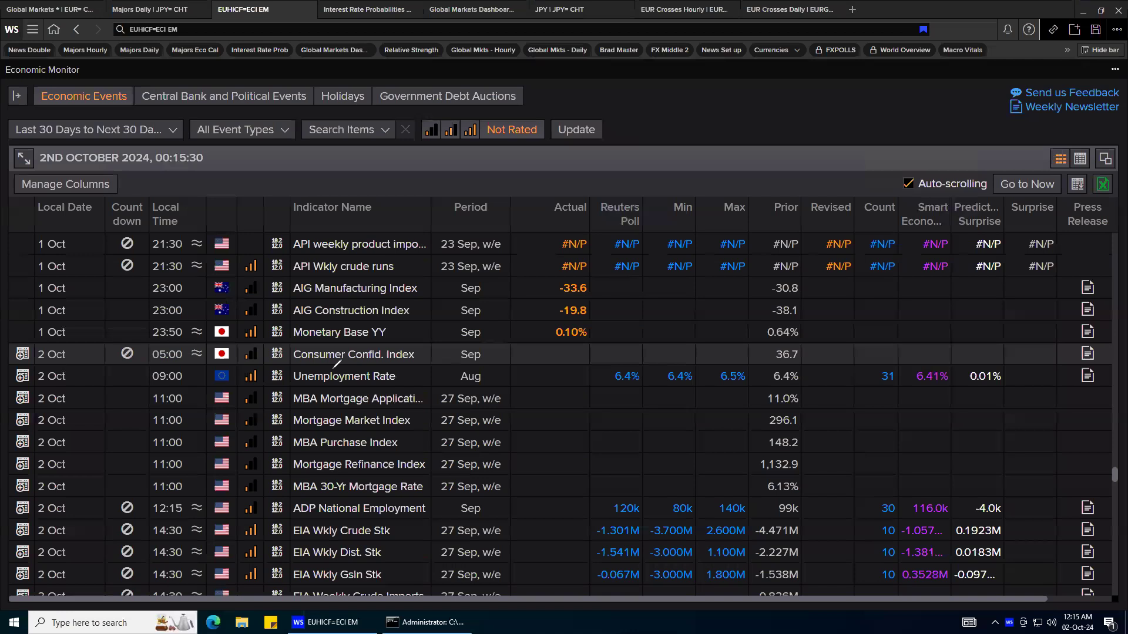
mouse_move(389, 357)
mouse_down()
mouse_move(277, 379)
mouse_move(365, 391)
mouse_move(418, 359)
mouse_move(359, 356)
mouse_up()
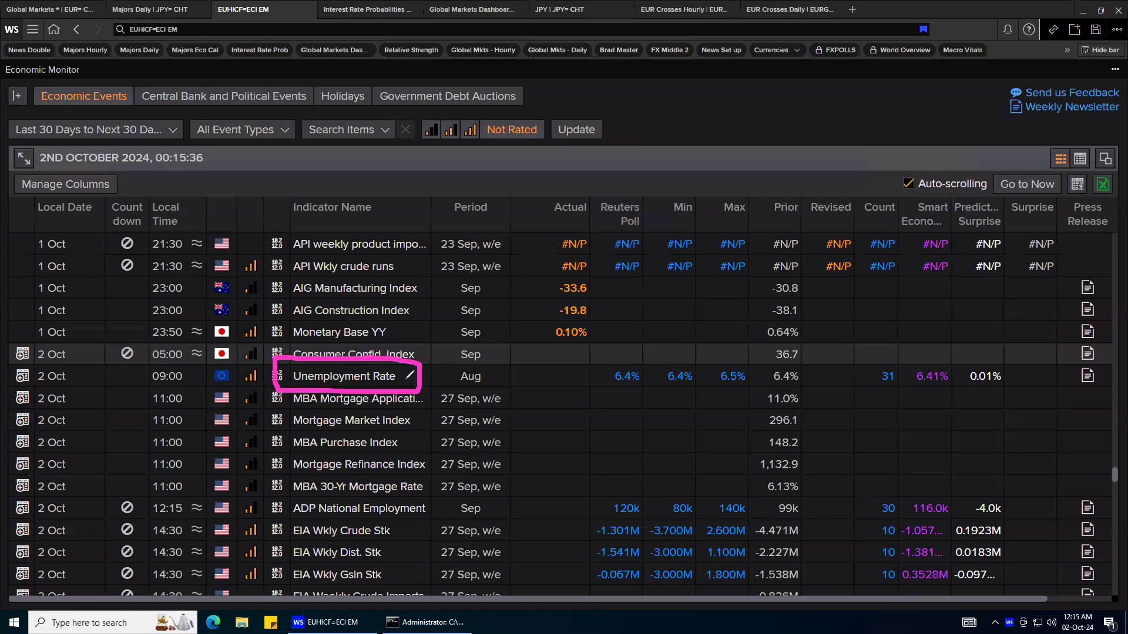
mouse_move(607, 388)
mouse_down()
mouse_move(646, 361)
mouse_move(604, 369)
mouse_move(600, 390)
mouse_up()
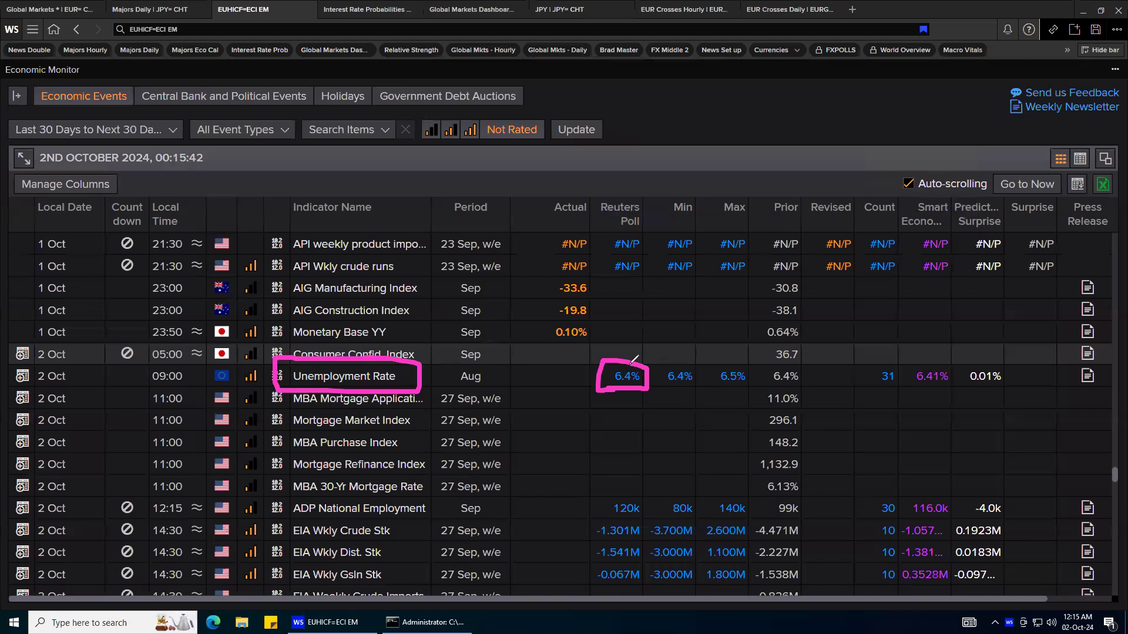
mouse_move(527, 351)
mouse_down()
mouse_move(523, 386)
mouse_move(533, 367)
mouse_up()
mouse_move(652, 316)
mouse_down()
mouse_move(634, 351)
mouse_move(644, 346)
mouse_move(703, 393)
mouse_move(685, 360)
mouse_up()
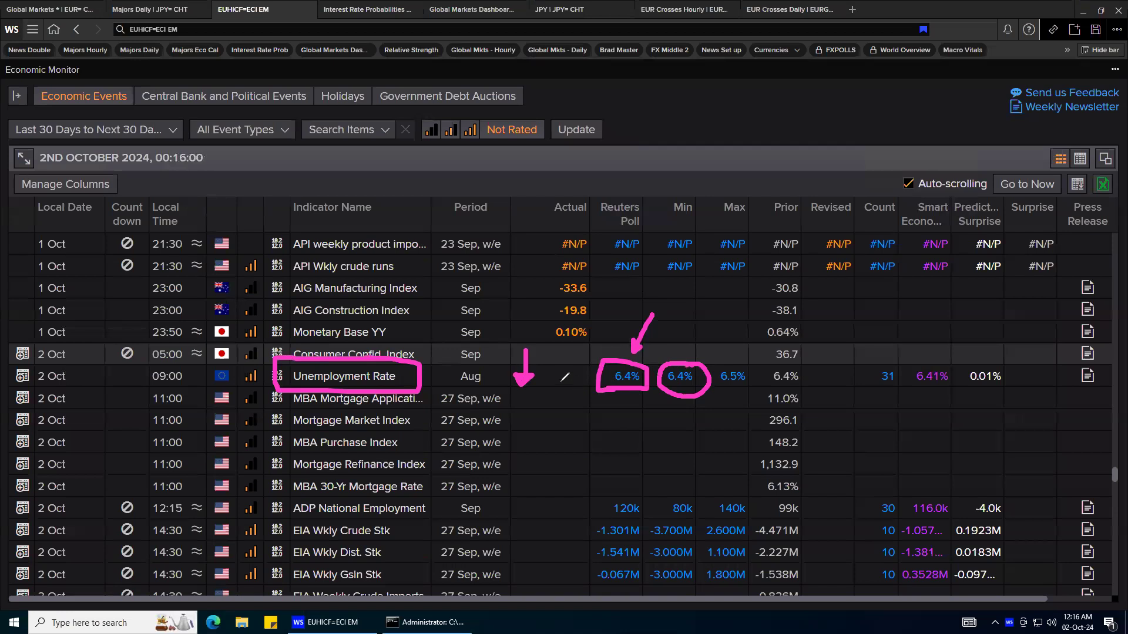
Annotate the Actual column and the 09:00 release time, then clear the ink
mouse_move(552, 349)
mouse_down()
mouse_move(553, 386)
mouse_move(561, 369)
mouse_up()
mouse_move(188, 364)
mouse_down()
mouse_move(144, 364)
mouse_move(140, 388)
mouse_move(197, 368)
mouse_up()
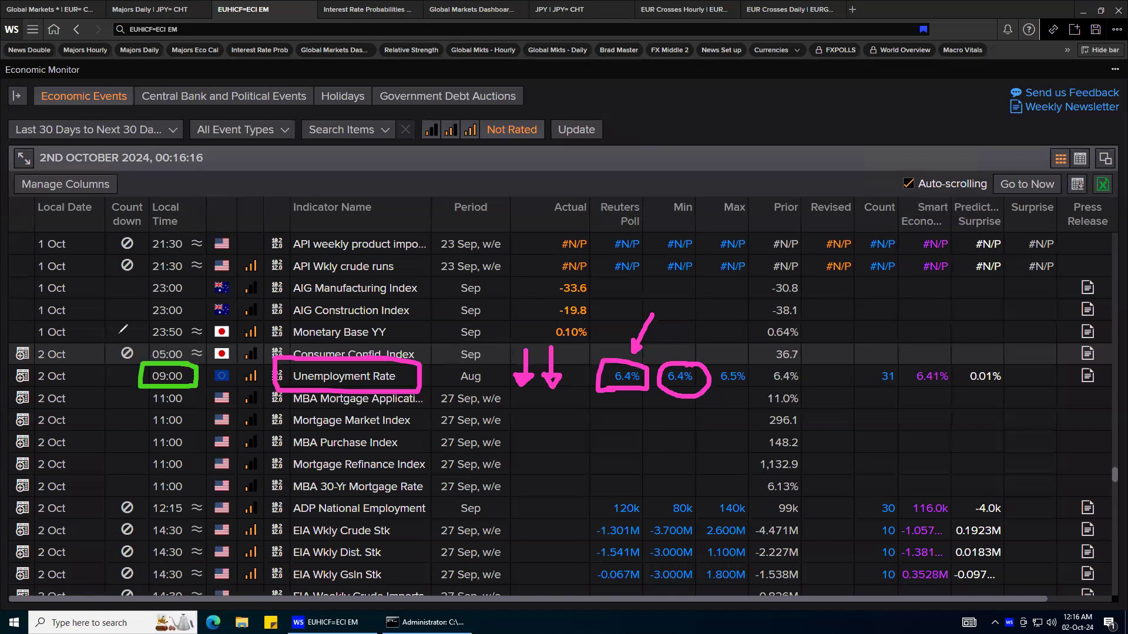
mouse_move(134, 302)
mouse_down()
mouse_move(107, 327)
mouse_move(130, 366)
mouse_up()
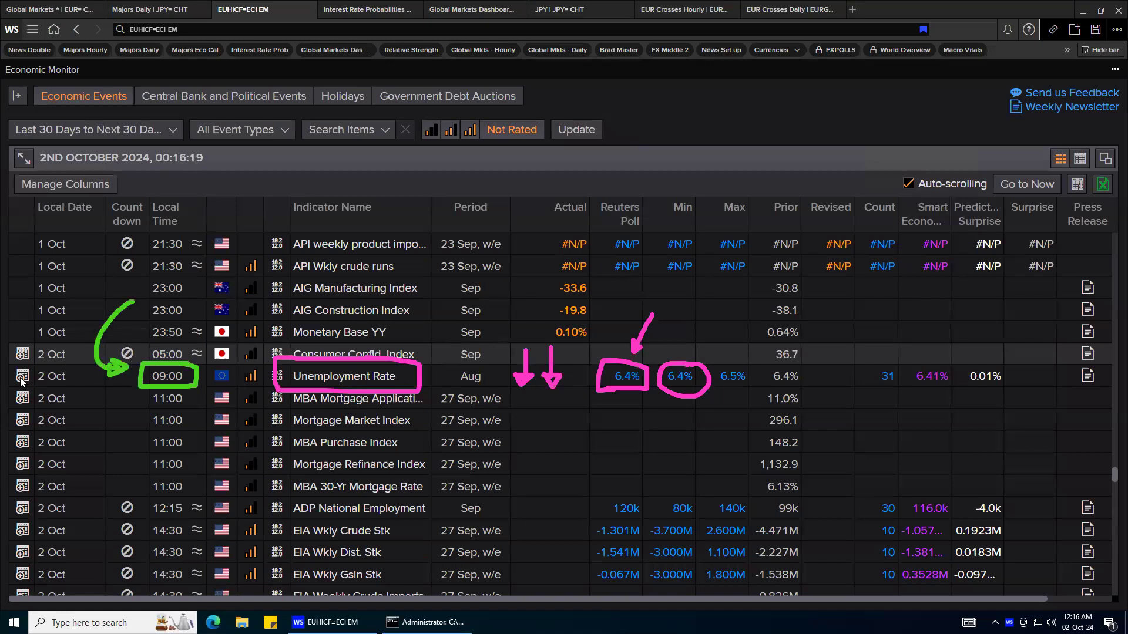
key(Escape)
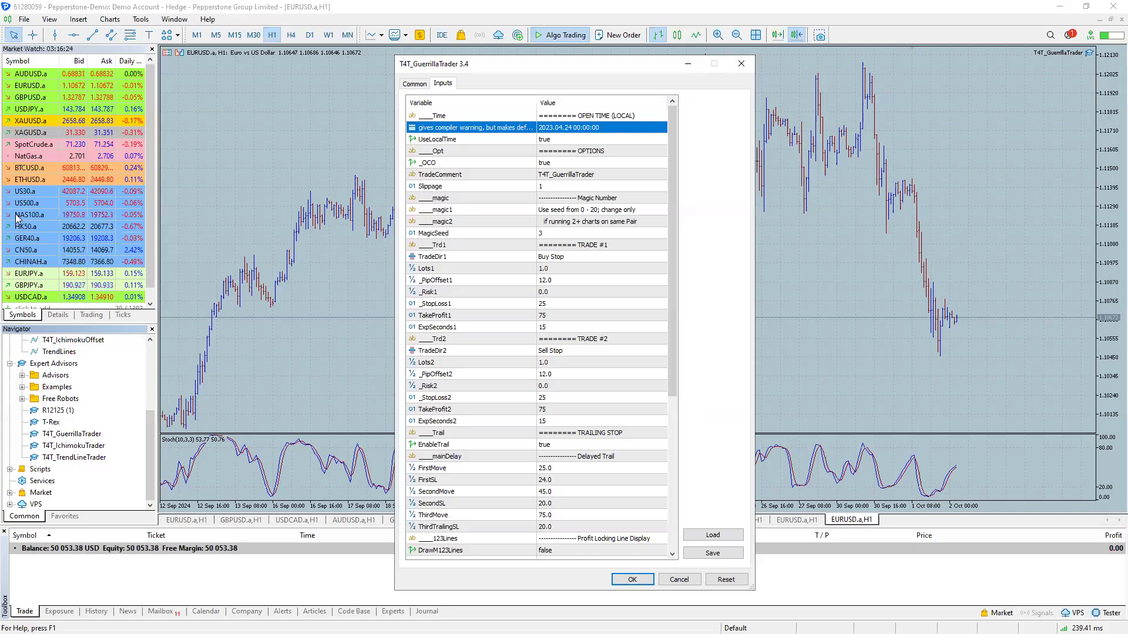
key(ctrl+2)
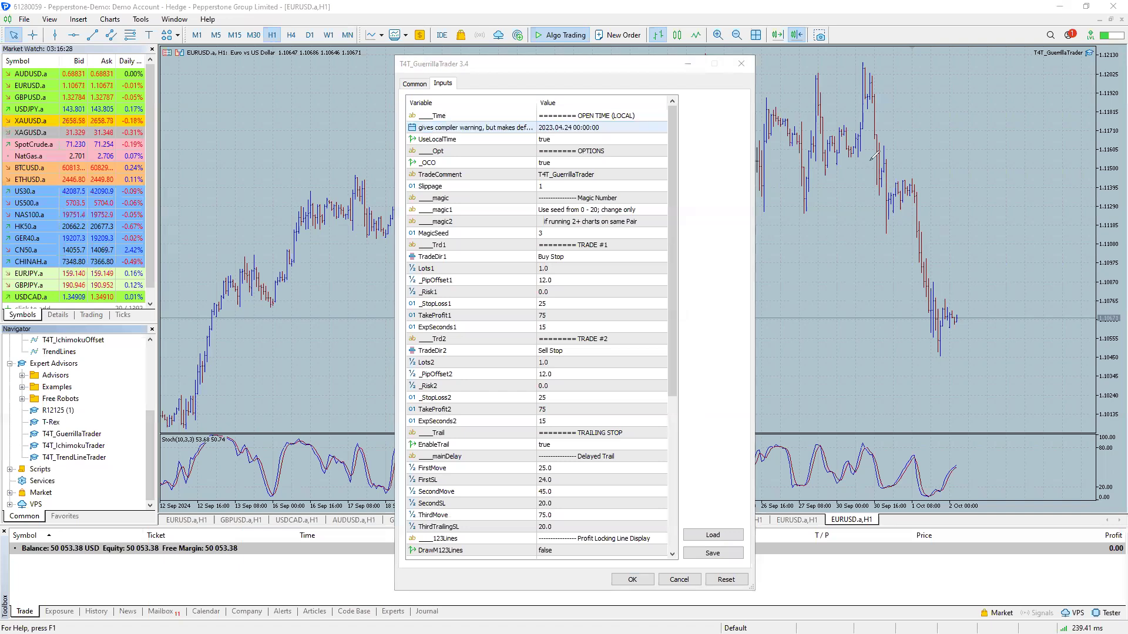
drag(867, 160, 931, 292)
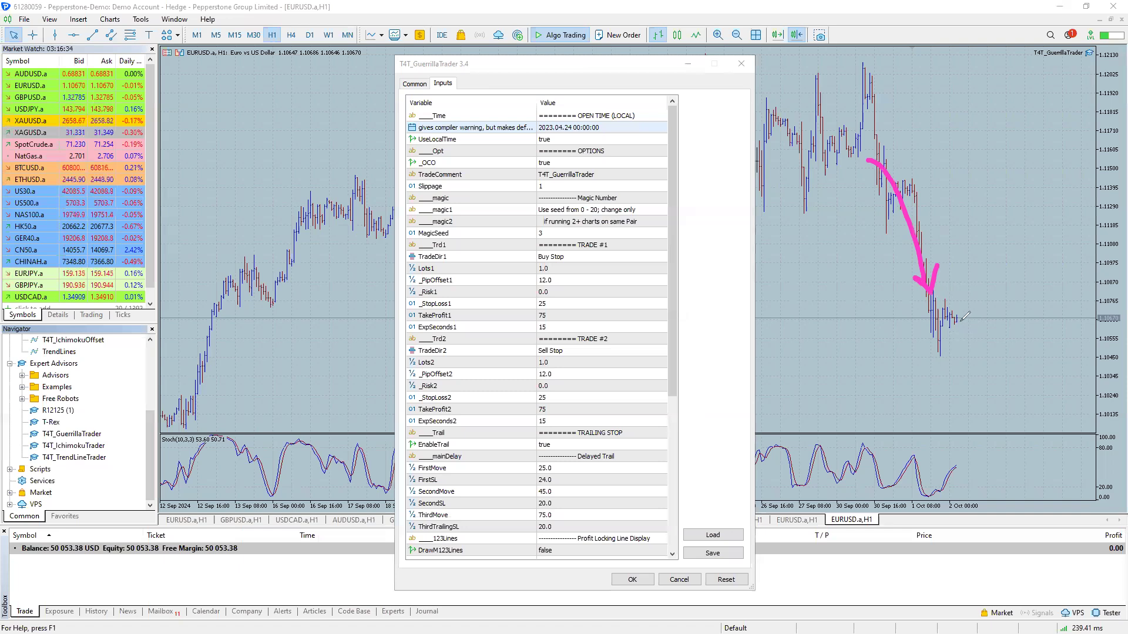
mouse_move(956, 330)
mouse_down()
mouse_move(969, 401)
mouse_move(982, 381)
mouse_move(965, 381)
mouse_up()
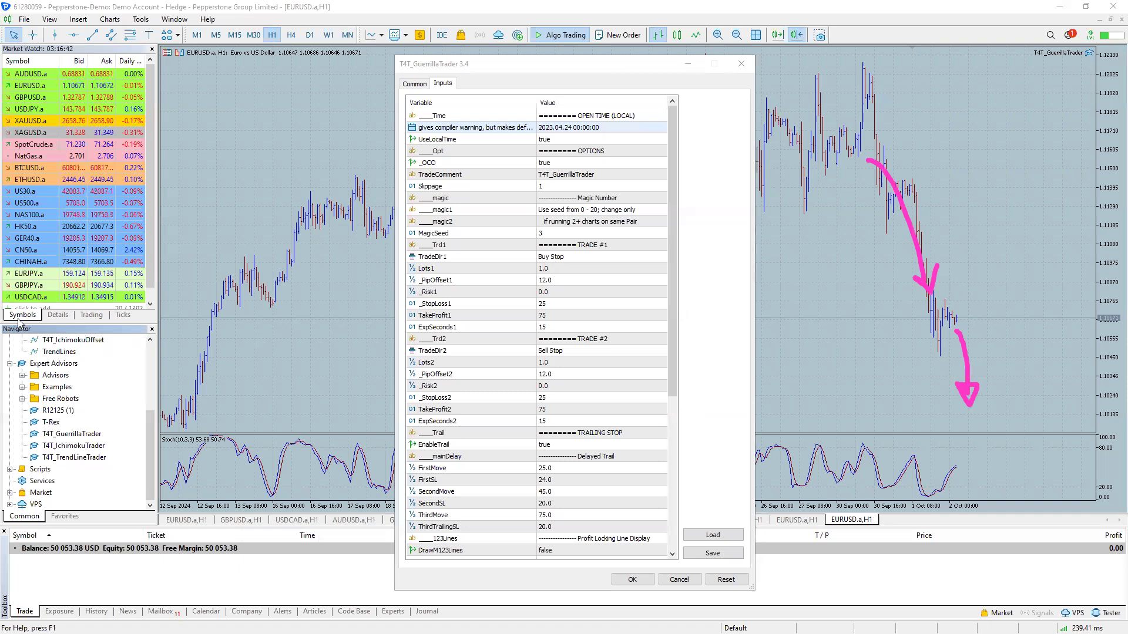
key(e)
mouse_move(1115, 309)
mouse_down()
mouse_move(1081, 314)
mouse_move(1093, 327)
mouse_move(1123, 317)
mouse_move(1105, 308)
mouse_up()
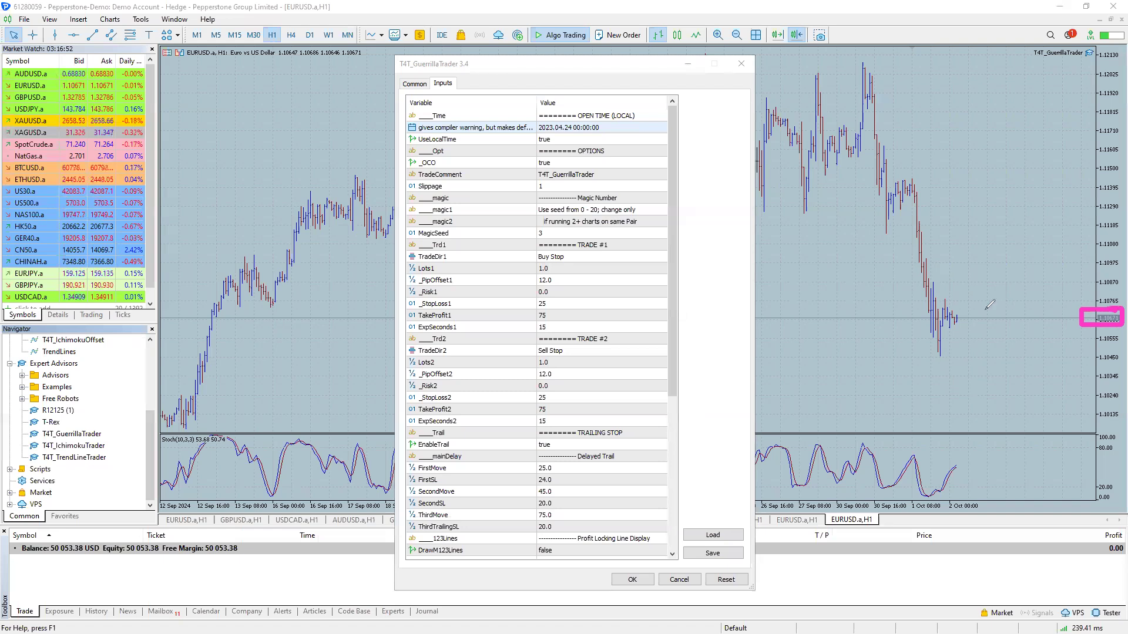
mouse_move(957, 321)
mouse_down()
mouse_move(980, 320)
mouse_move(957, 338)
mouse_move(965, 308)
mouse_up()
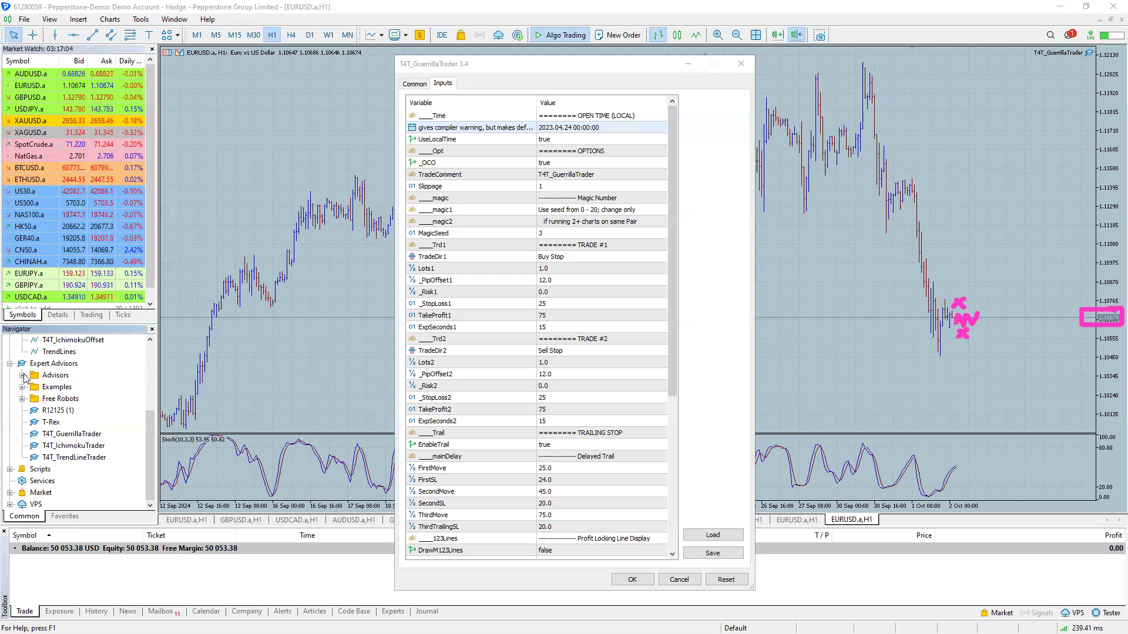
mouse_move(906, 265)
mouse_down()
mouse_move(943, 321)
mouse_move(957, 305)
mouse_move(943, 305)
mouse_up()
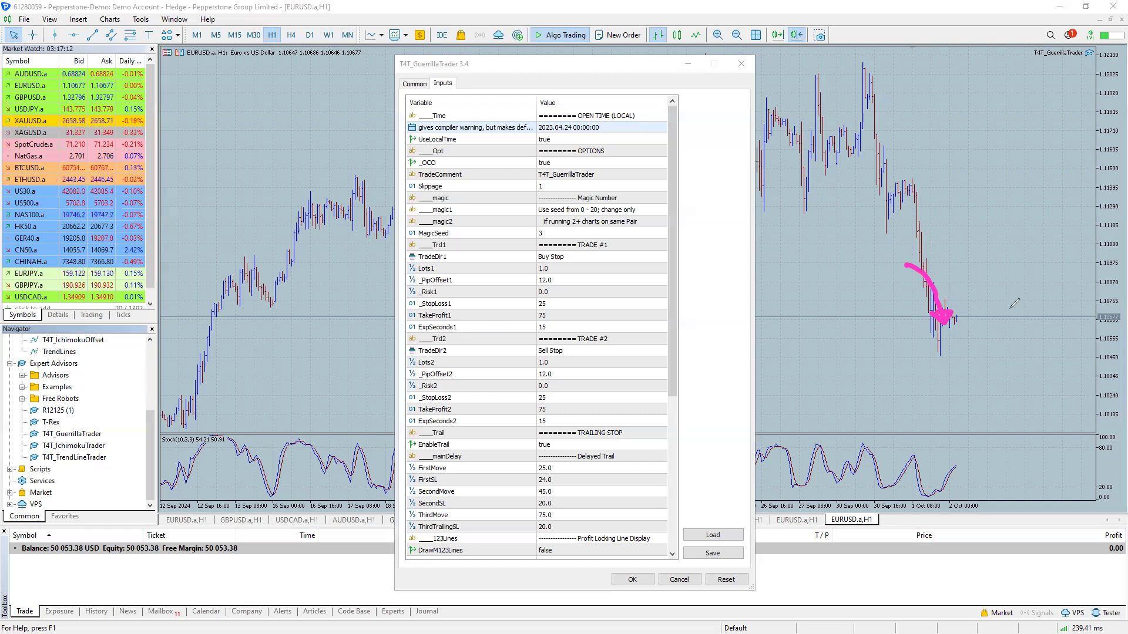
mouse_move(1109, 302)
mouse_down()
mouse_move(1093, 301)
mouse_move(1085, 329)
mouse_move(1119, 329)
mouse_move(1109, 302)
mouse_up()
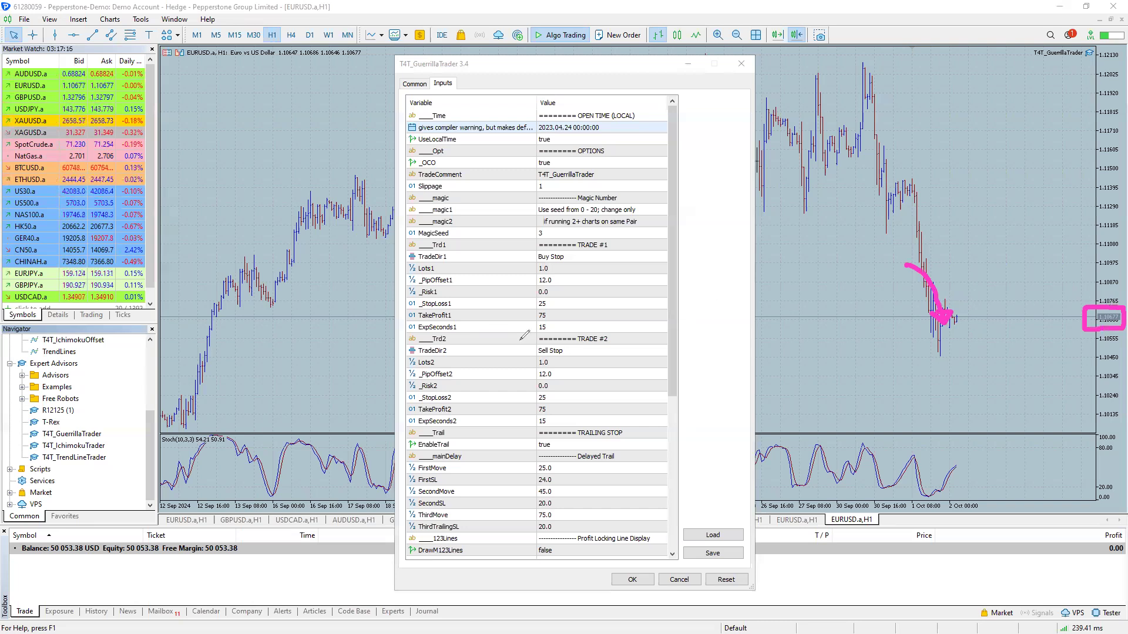
mouse_move(457, 271)
mouse_down()
mouse_move(410, 272)
mouse_move(425, 289)
mouse_move(464, 280)
mouse_up()
mouse_move(450, 362)
mouse_down()
mouse_move(405, 365)
mouse_move(404, 389)
mouse_move(465, 379)
mouse_move(443, 362)
mouse_up()
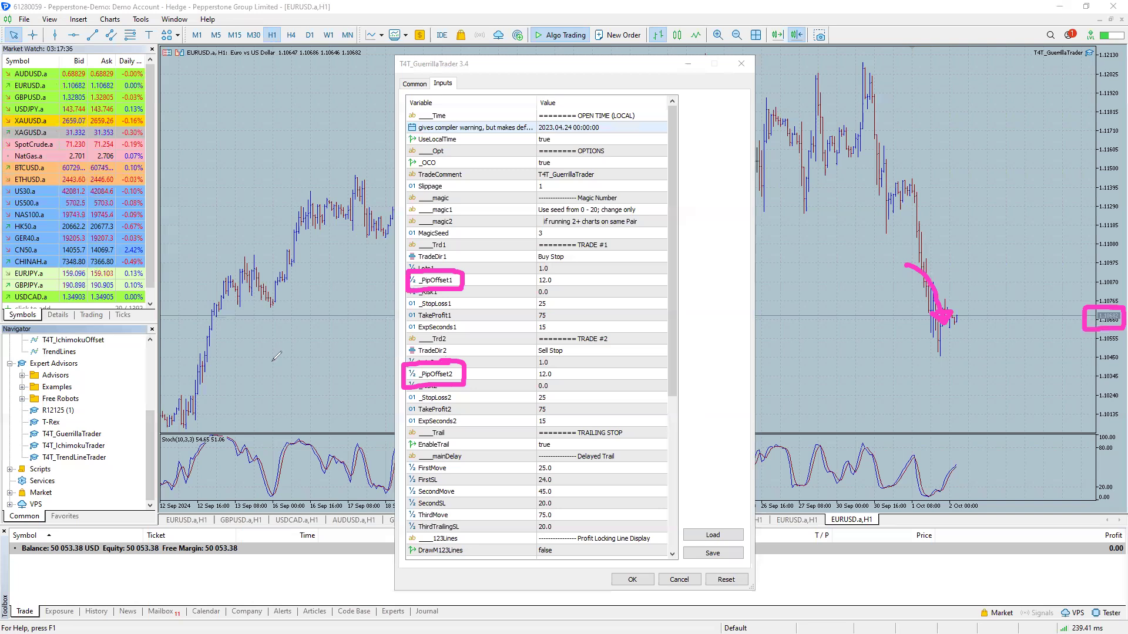
key(e)
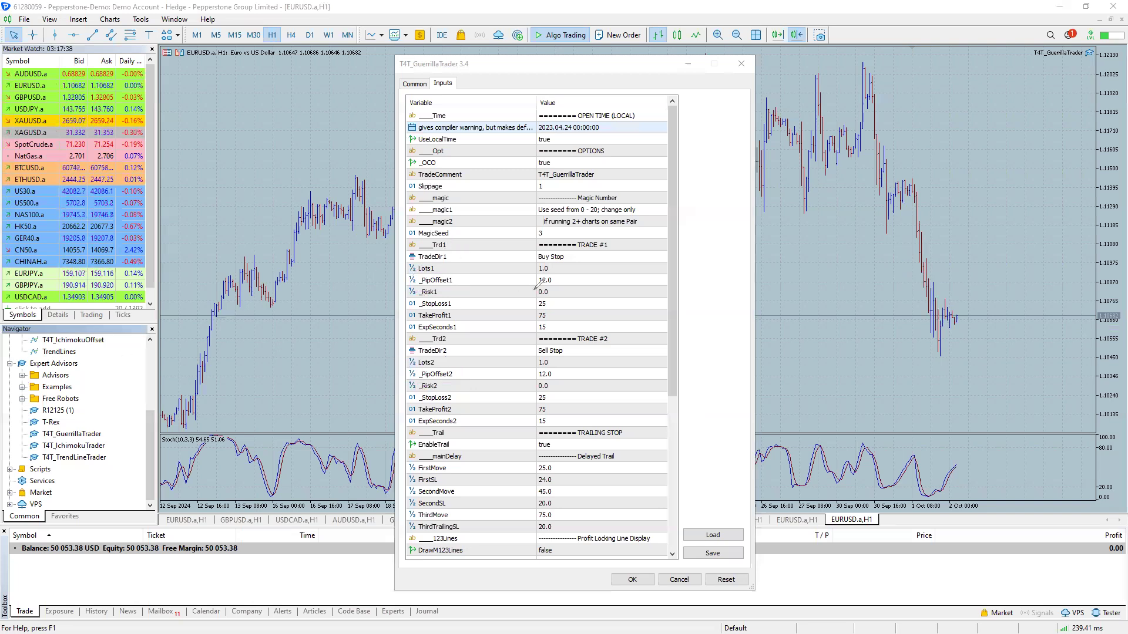
mouse_move(609, 235)
mouse_down()
mouse_move(574, 251)
mouse_move(622, 254)
mouse_move(614, 236)
mouse_up()
mouse_move(576, 332)
mouse_down()
mouse_move(602, 353)
mouse_move(620, 323)
mouse_move(571, 332)
mouse_up()
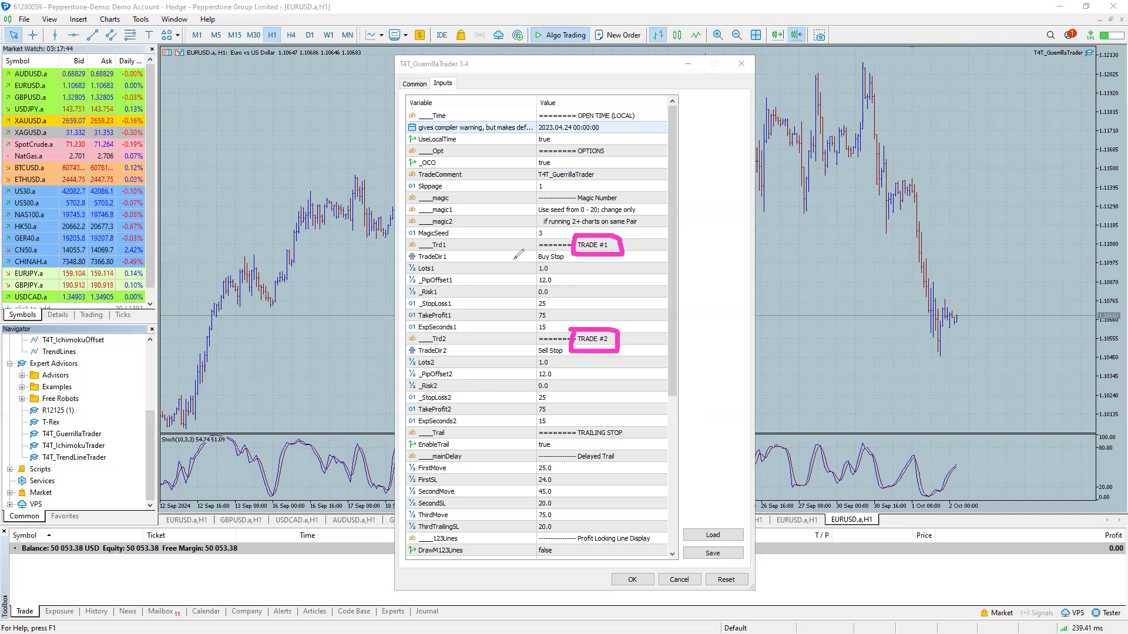
drag(505, 257, 530, 260)
mouse_move(489, 351)
mouse_down()
mouse_move(524, 351)
mouse_move(514, 358)
mouse_up()
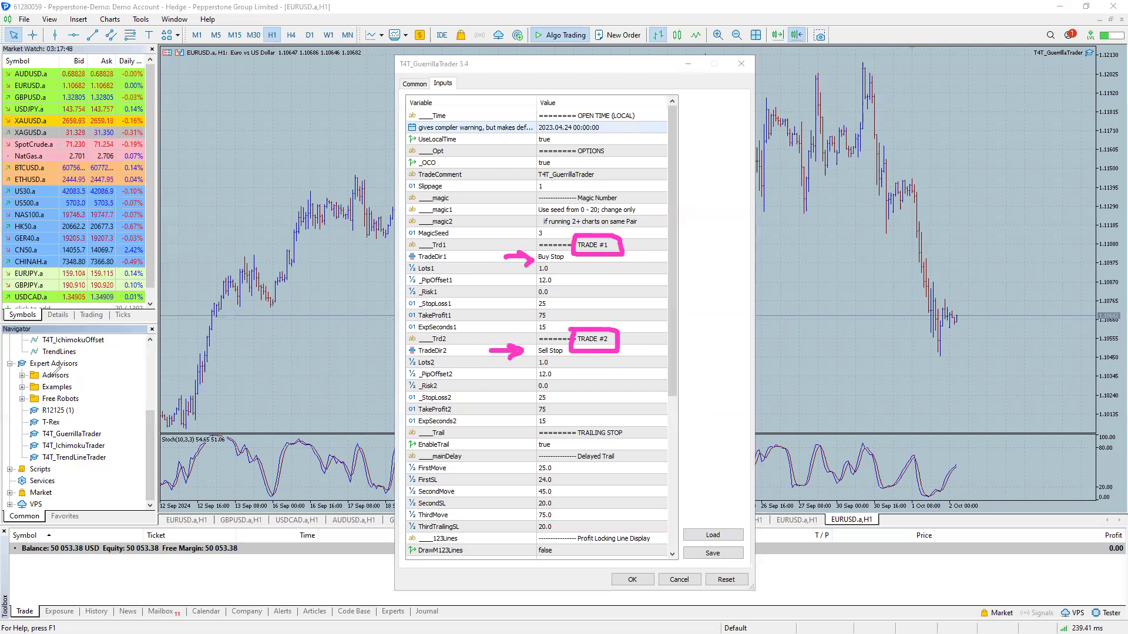
key(Escape)
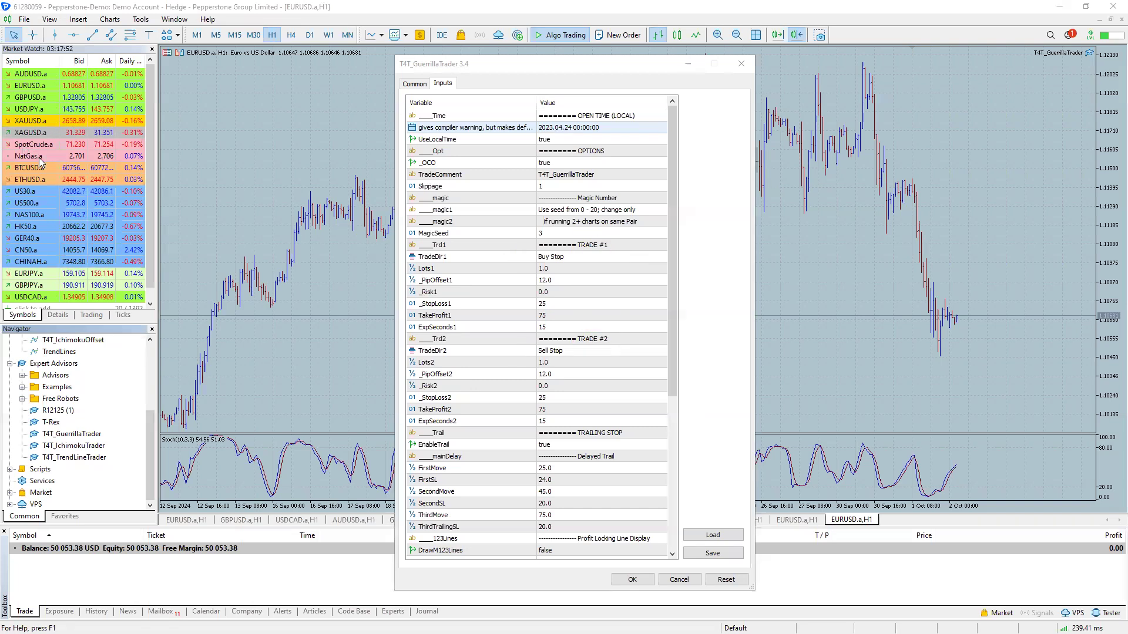
Change TradeDir1 from Buy Stop to None, disabling the first trade
click(644, 257)
click(662, 257)
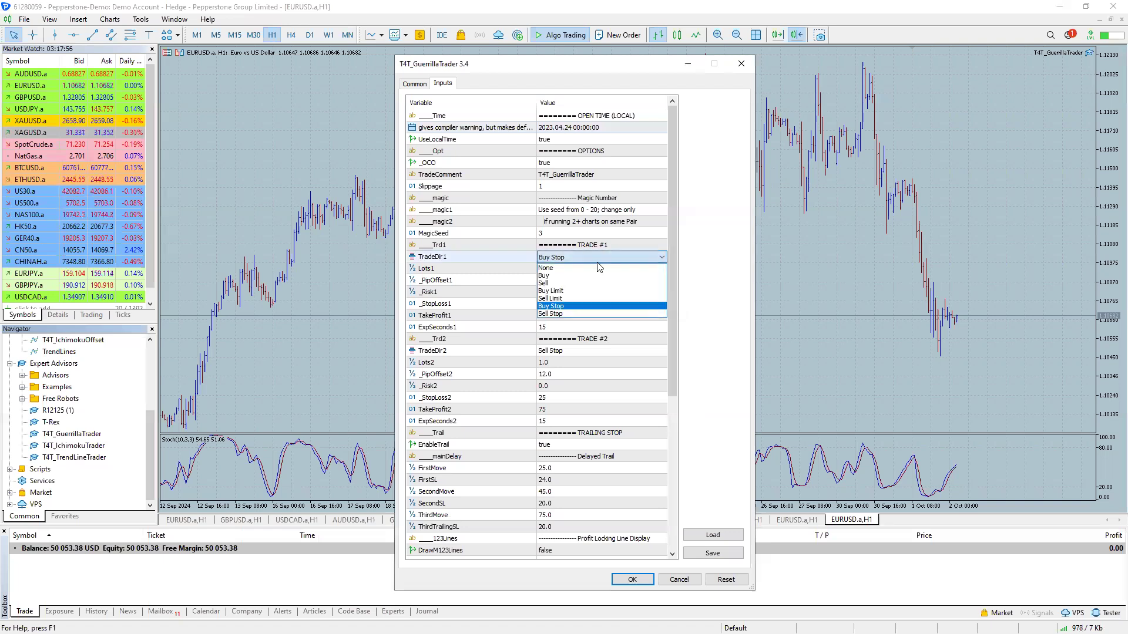
click(578, 268)
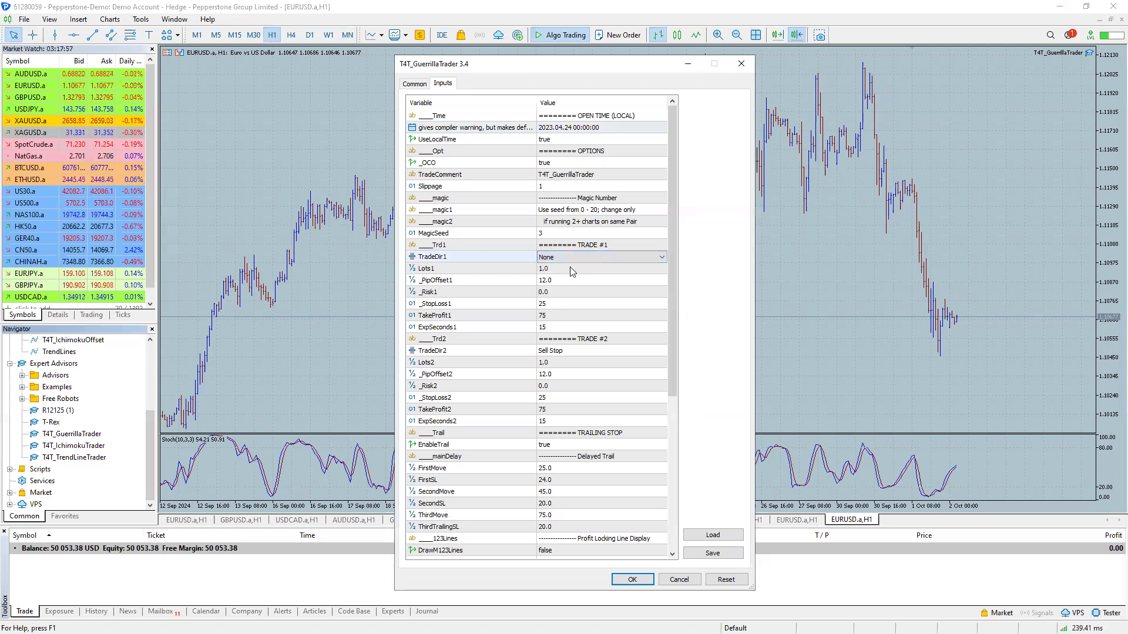
click(662, 257)
click(612, 269)
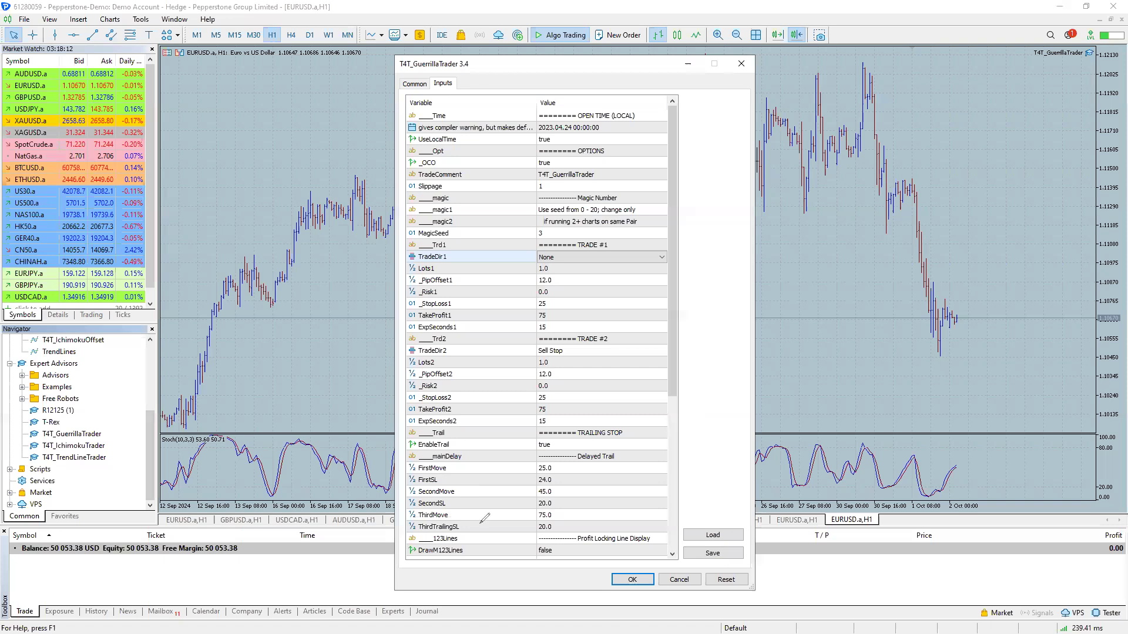
drag(478, 473, 497, 514)
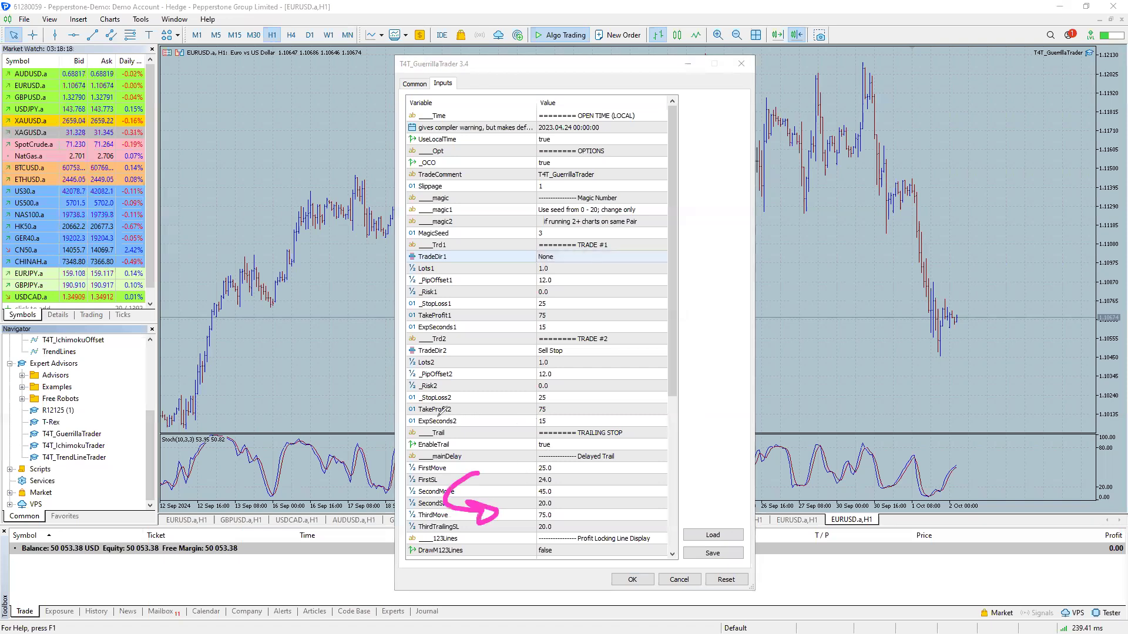
mouse_move(464, 414)
mouse_down()
mouse_move(414, 413)
mouse_move(405, 433)
mouse_move(479, 414)
mouse_move(456, 411)
mouse_up()
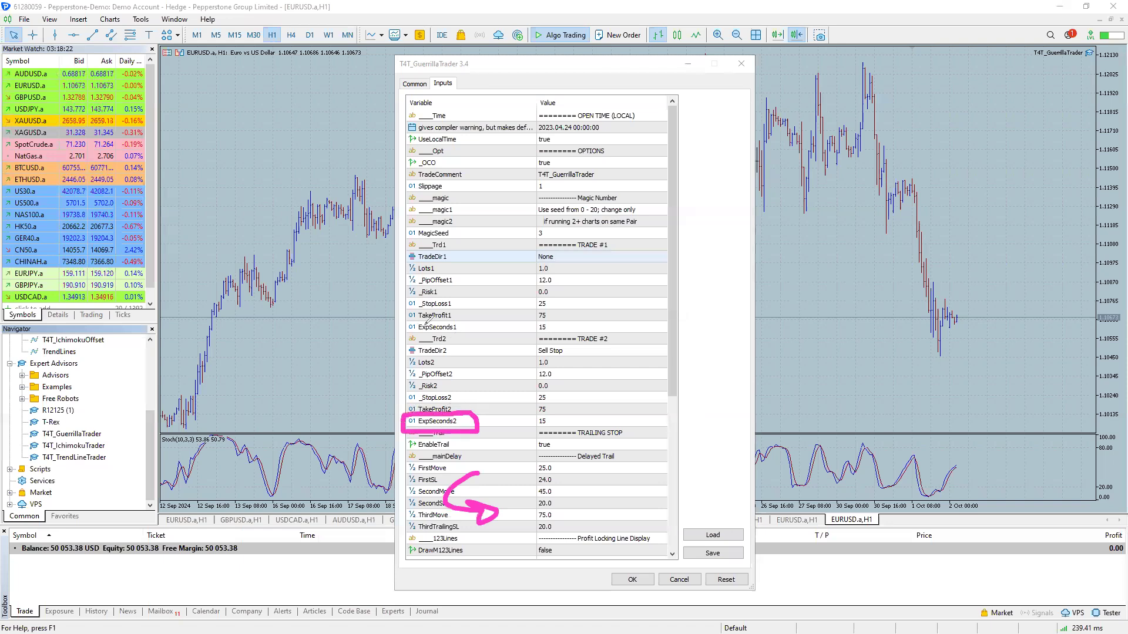
mouse_move(416, 317)
mouse_down()
mouse_move(404, 336)
mouse_move(473, 334)
mouse_move(461, 314)
mouse_move(405, 320)
mouse_up()
mouse_move(616, 109)
mouse_down()
mouse_move(516, 121)
mouse_move(571, 143)
mouse_move(653, 111)
mouse_move(608, 110)
mouse_up()
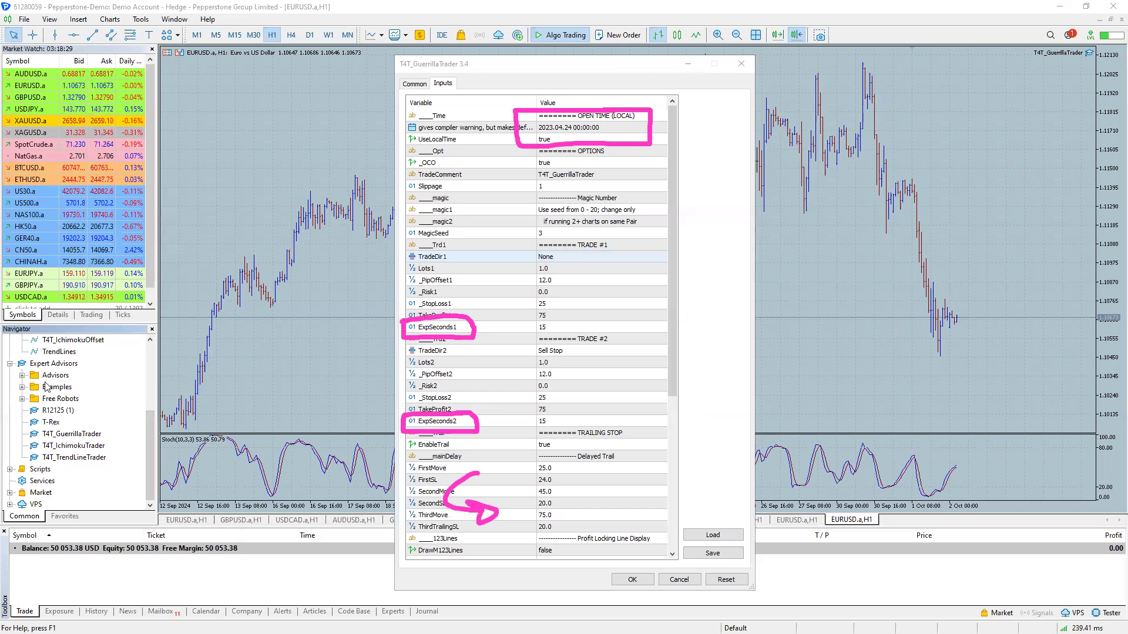
Change the open time date from 2023.04.24 to today, 2024.10.02
click(657, 129)
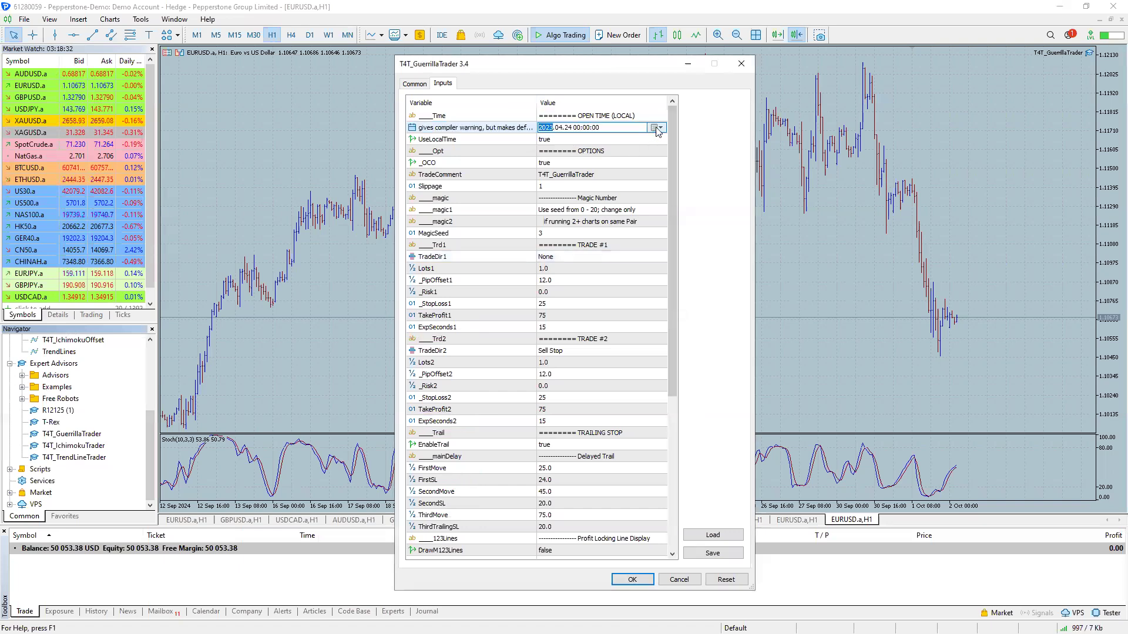
click(660, 128)
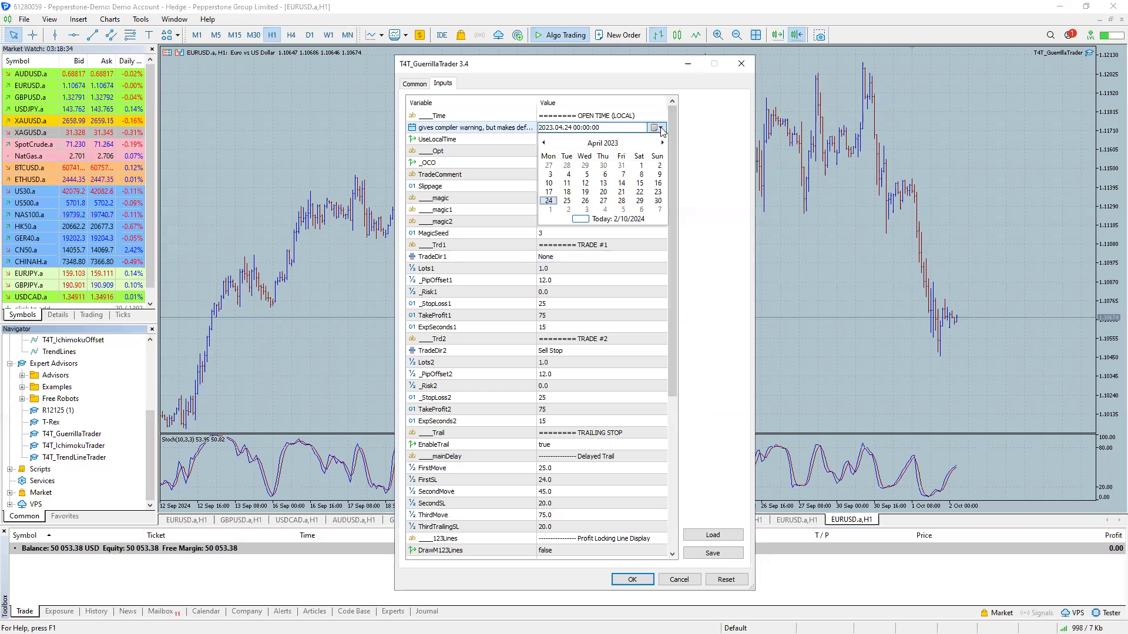
click(586, 221)
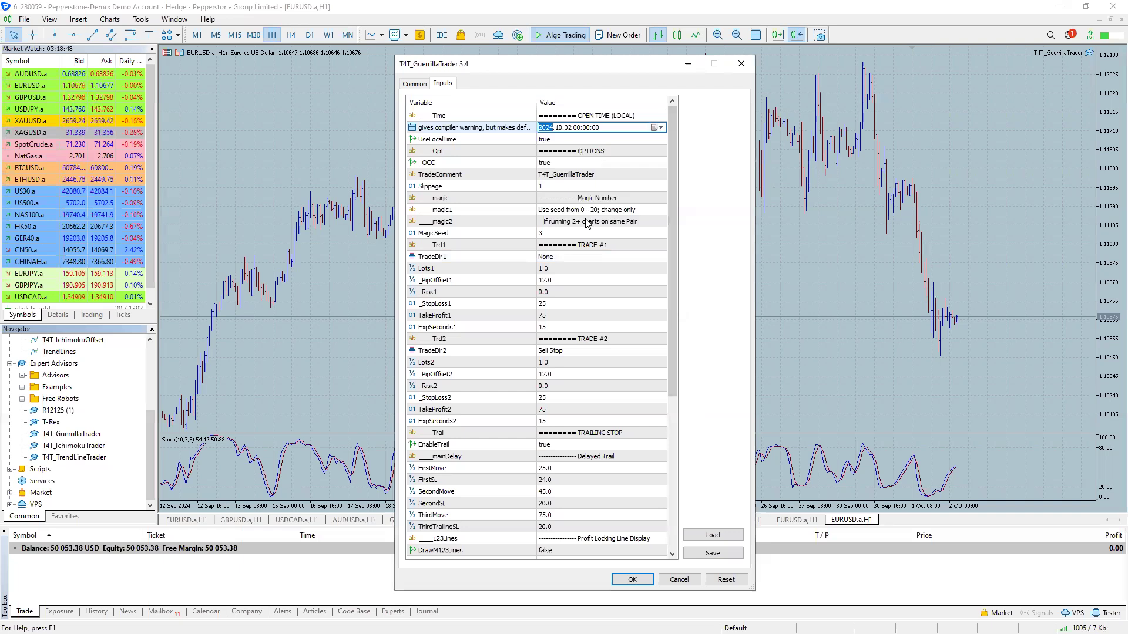
click(578, 127)
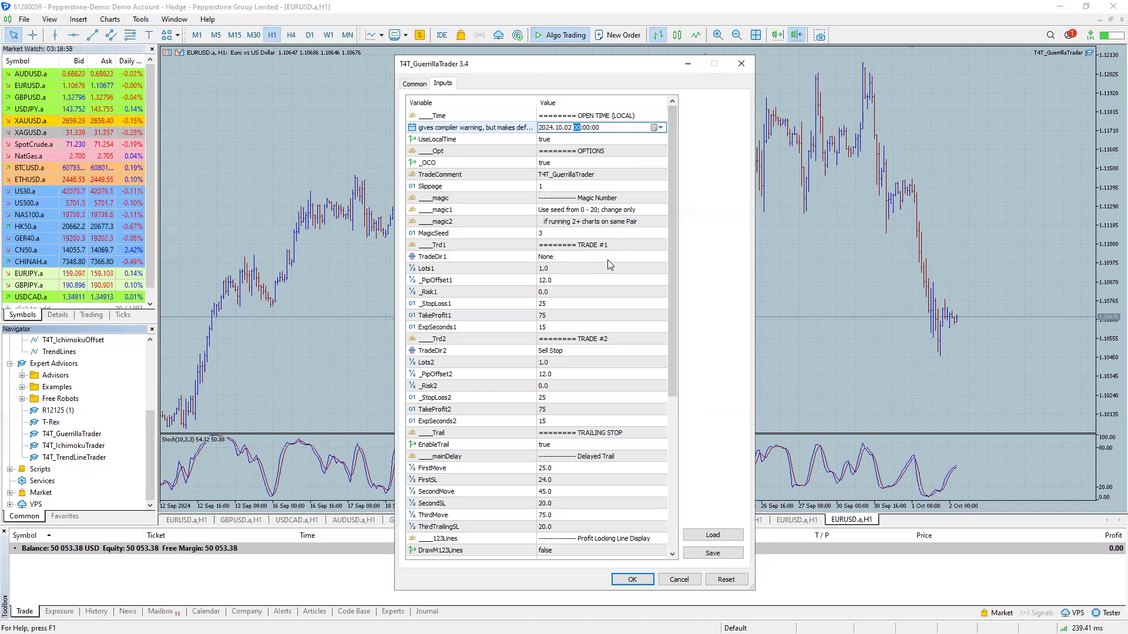
Make TradeDir1 a Sell Stop
click(639, 256)
click(661, 257)
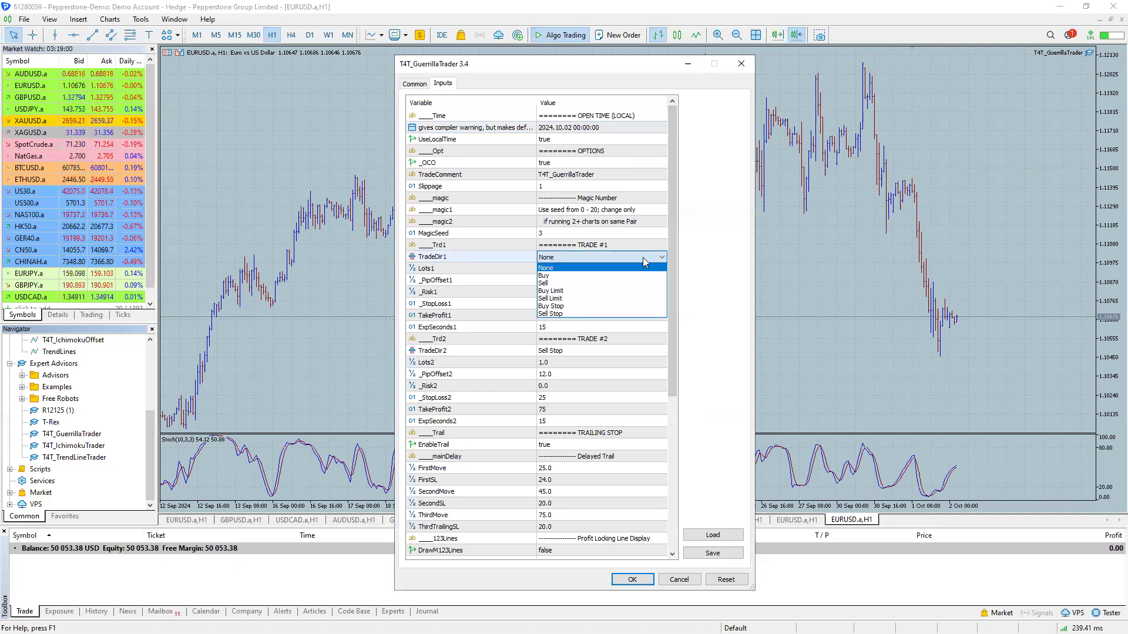
click(558, 314)
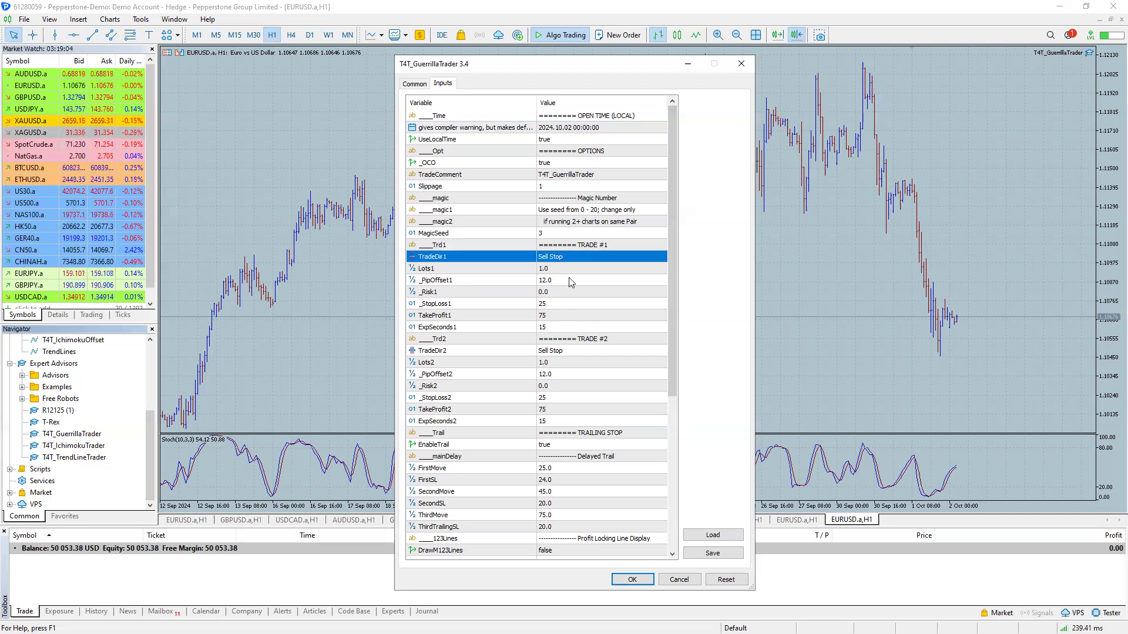
click(549, 354)
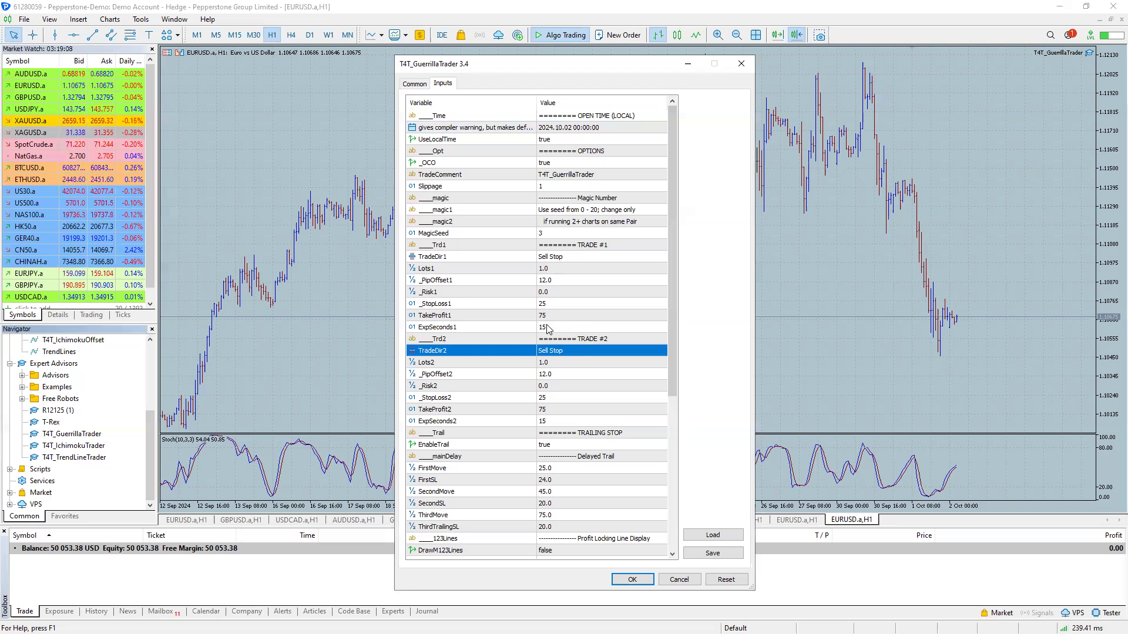
Set _PipOffset2 to 20.0 and ExpSeconds2 to 30
click(553, 280)
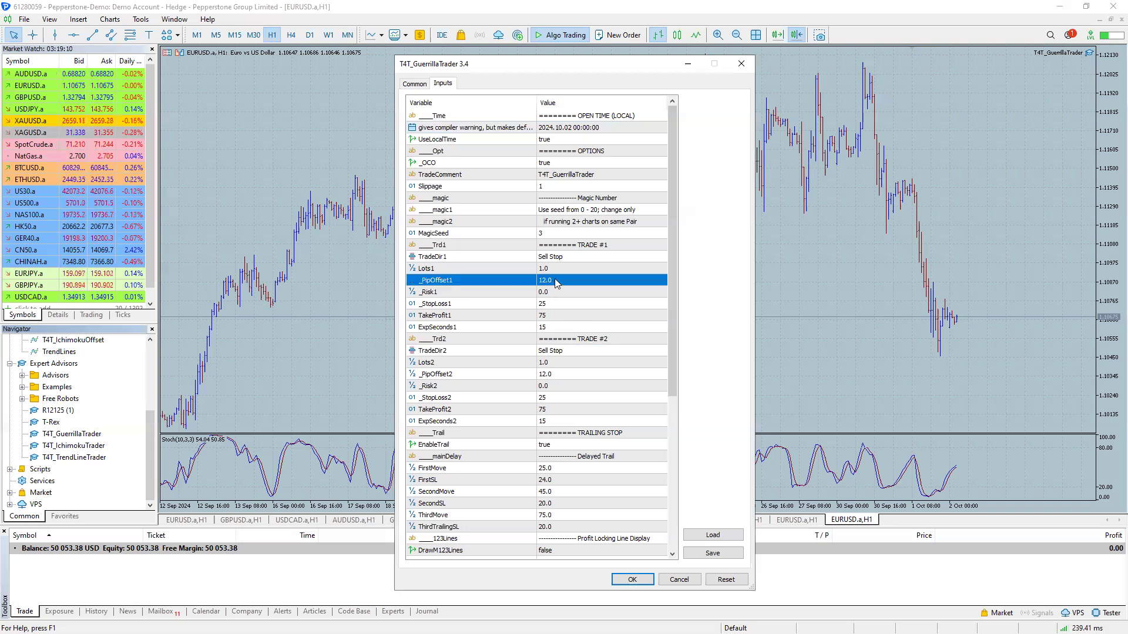
click(549, 376)
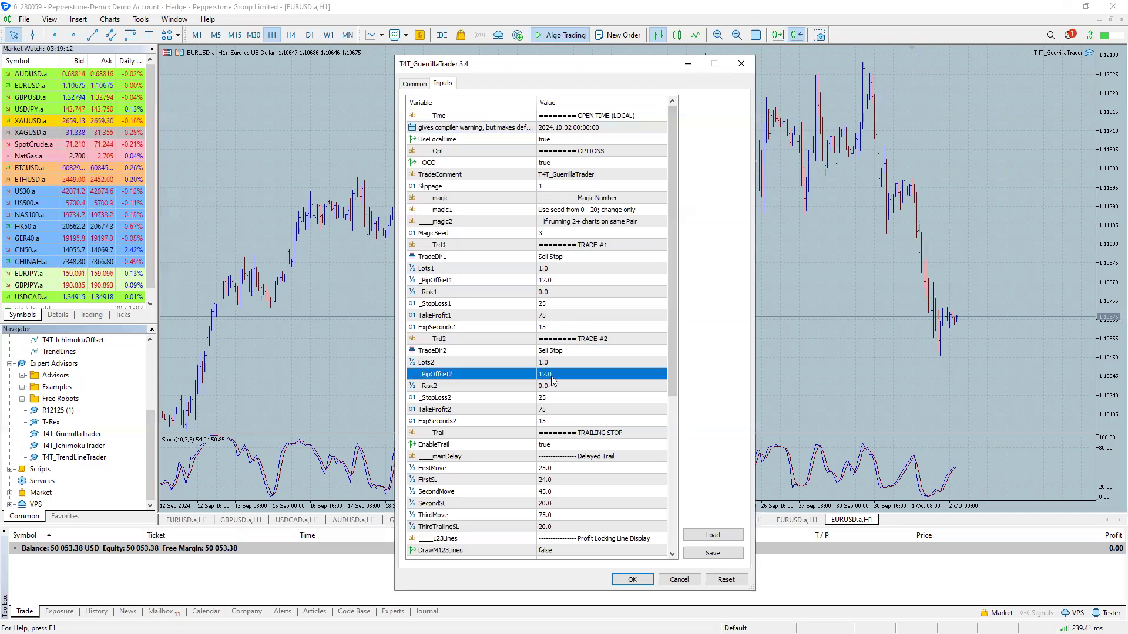
click(561, 280)
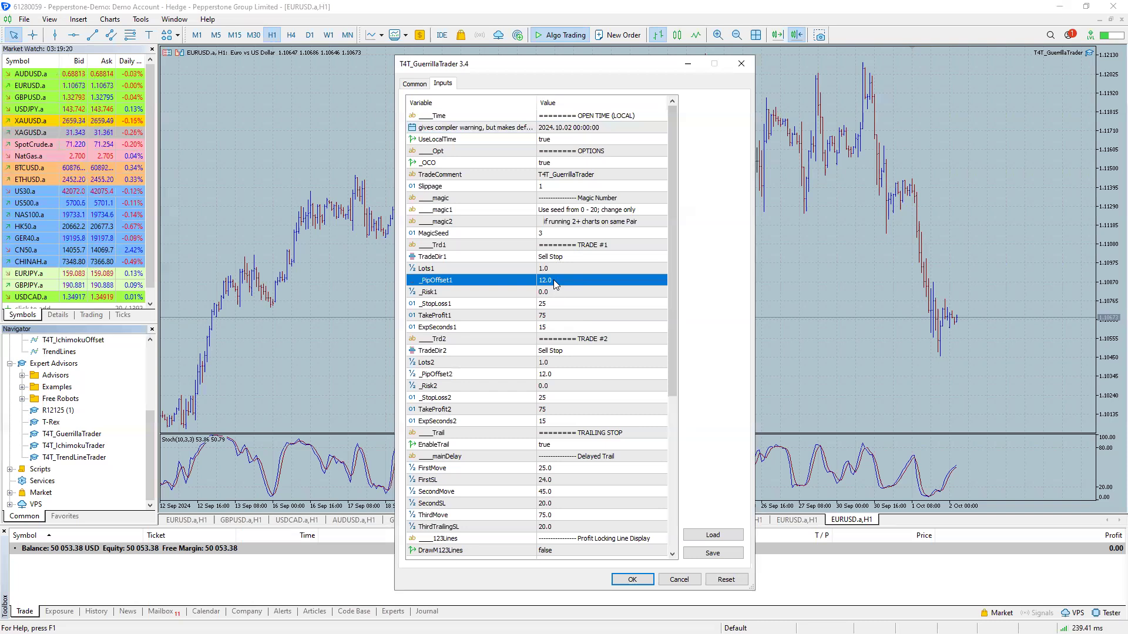
key(Up)
key(Up)
click(557, 281)
click(550, 330)
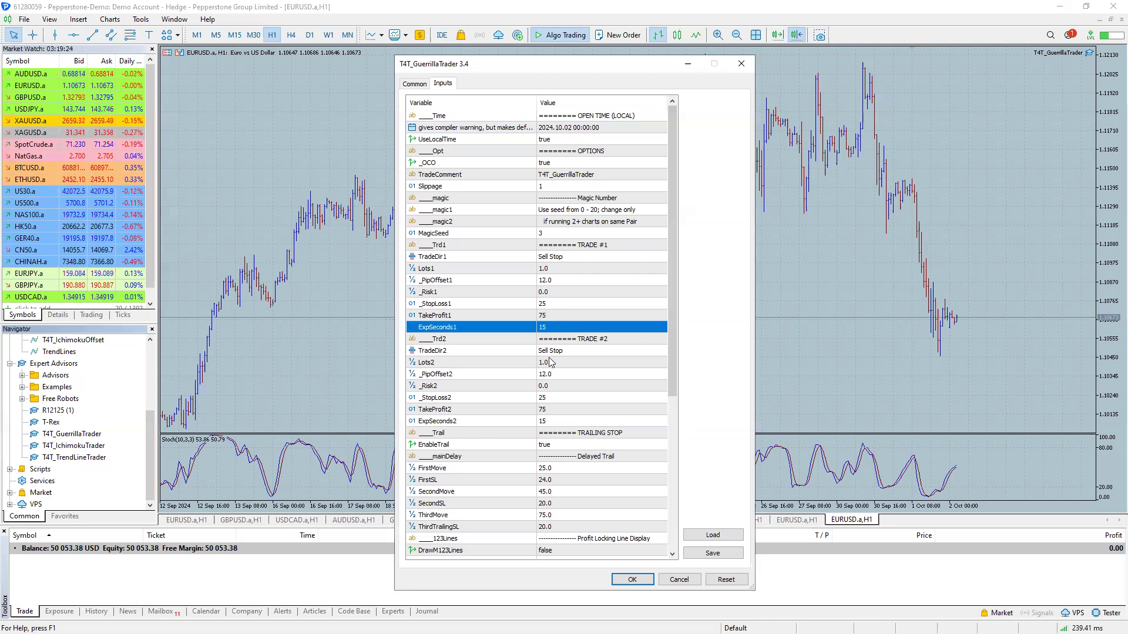
click(547, 374)
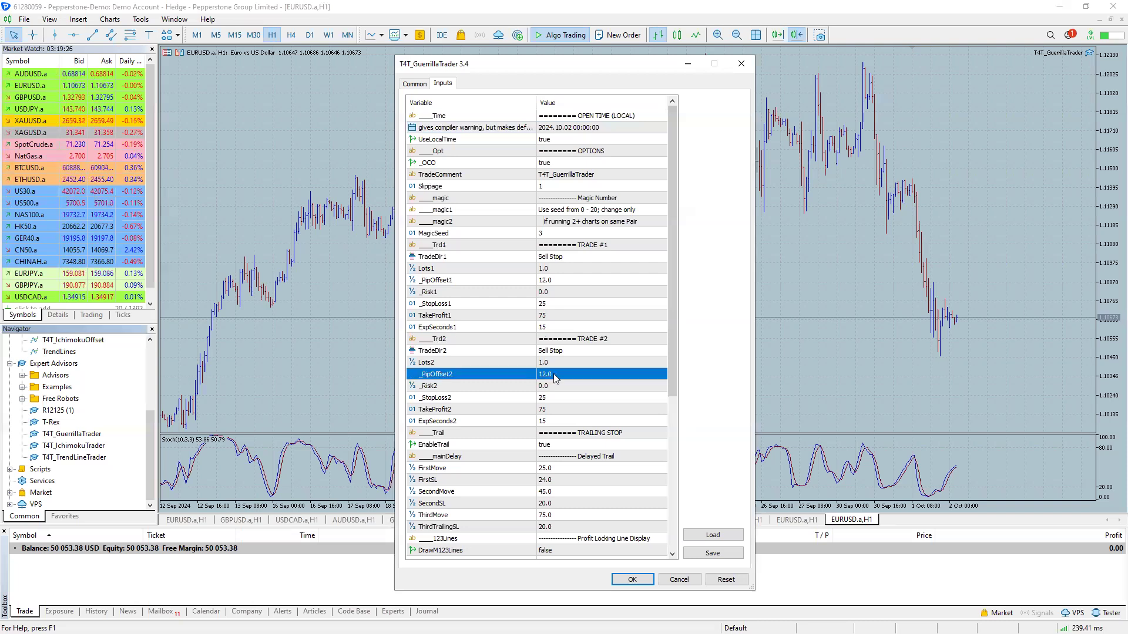
click(553, 374)
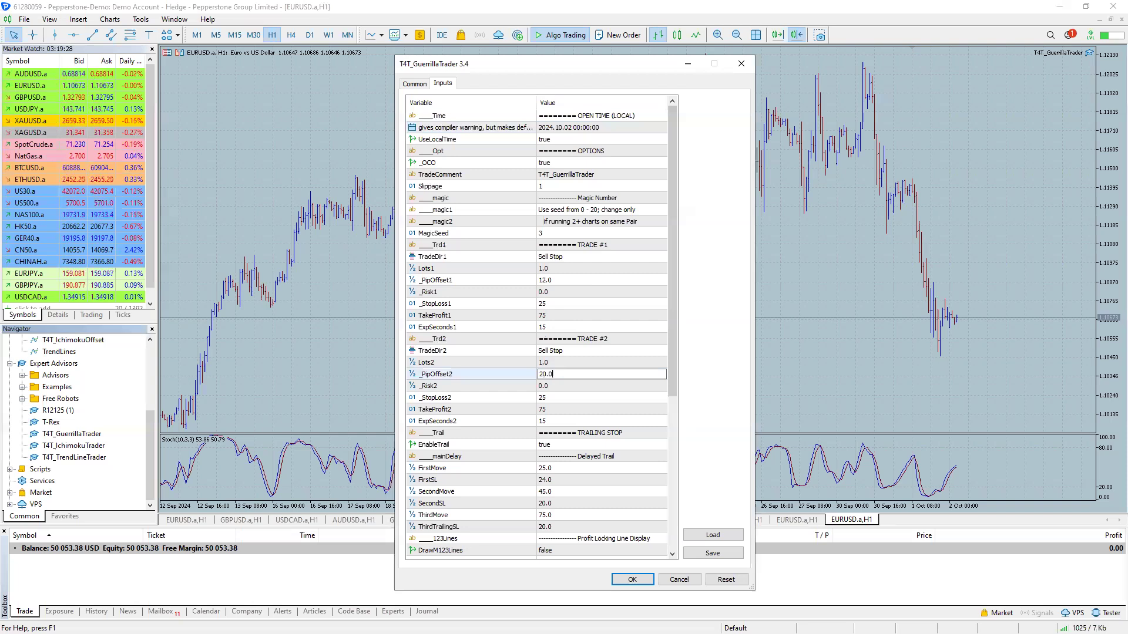
click(549, 420)
text(30)
click(557, 411)
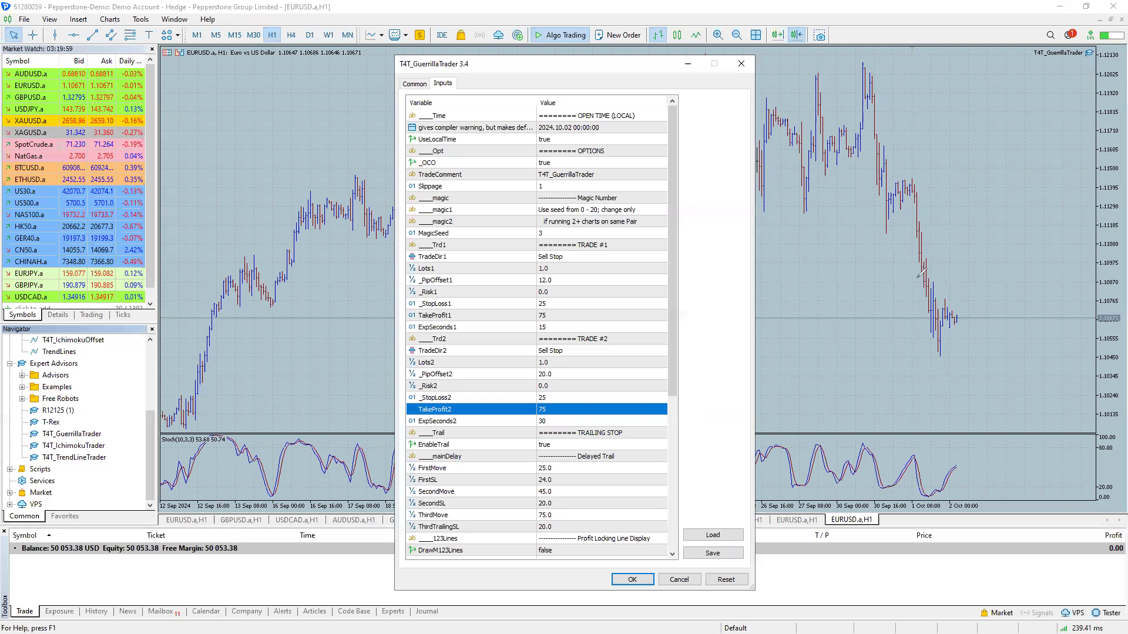
Review the inputs: open time 2024.10.02, TradeDir1 Sell Stop, _PipOffset1 12.0, ExpSeconds1 15
drag(921, 274, 944, 271)
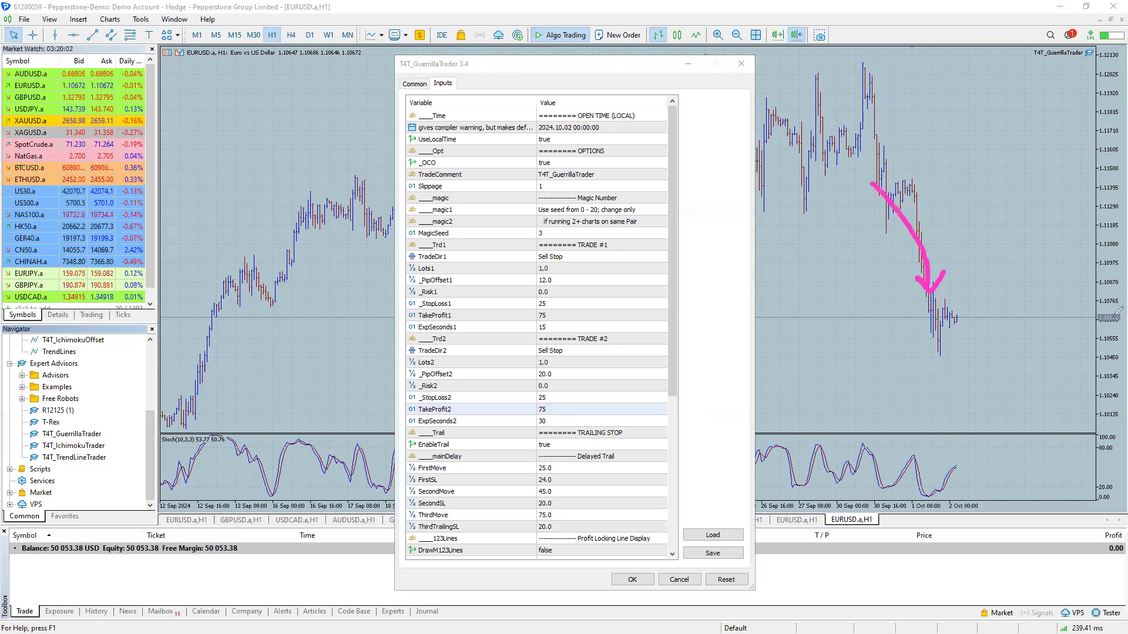
mouse_move(1118, 308)
mouse_down()
mouse_move(1086, 309)
mouse_move(1119, 328)
mouse_move(1119, 307)
mouse_up()
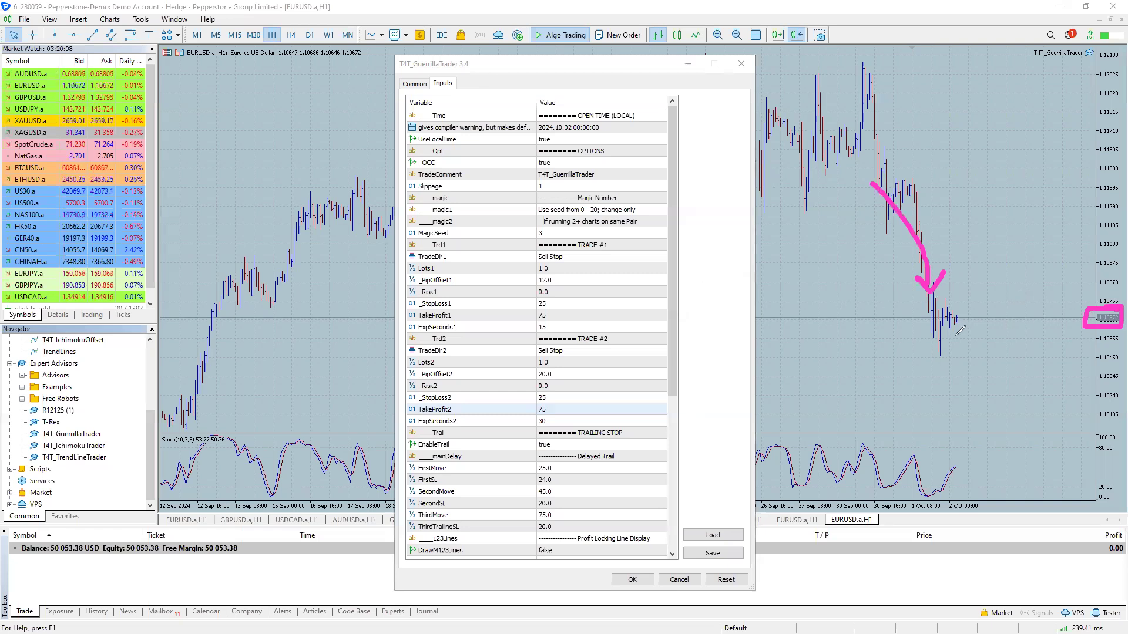
mouse_move(953, 335)
mouse_down()
mouse_move(962, 341)
mouse_move(922, 333)
mouse_move(932, 339)
mouse_up()
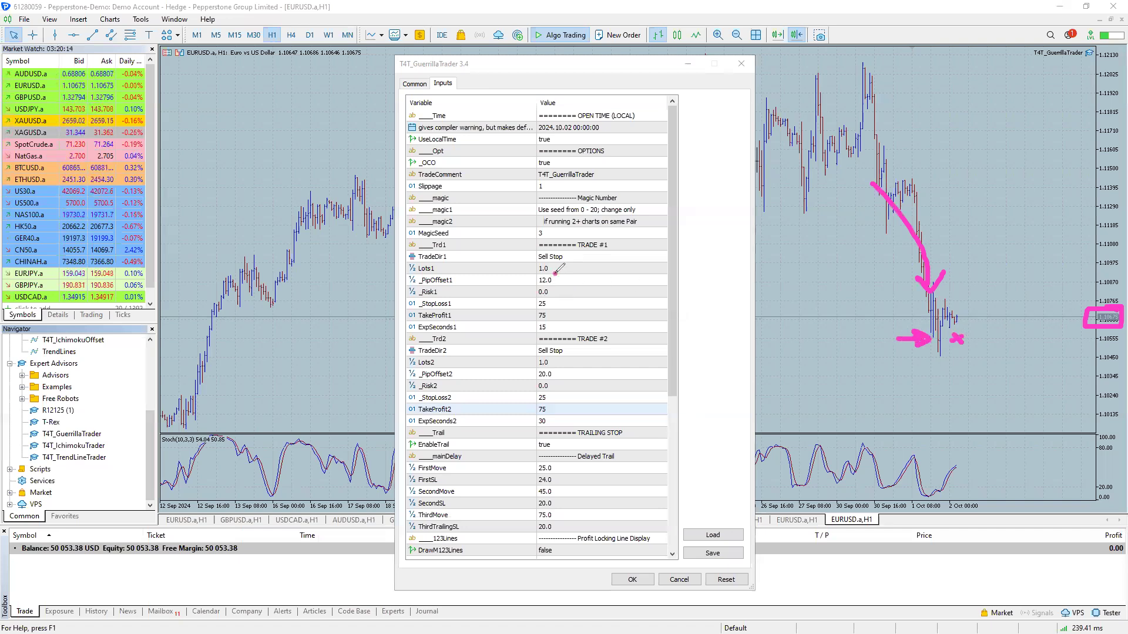
mouse_move(557, 275)
mouse_down()
mouse_move(534, 285)
mouse_move(563, 288)
mouse_move(559, 273)
mouse_up()
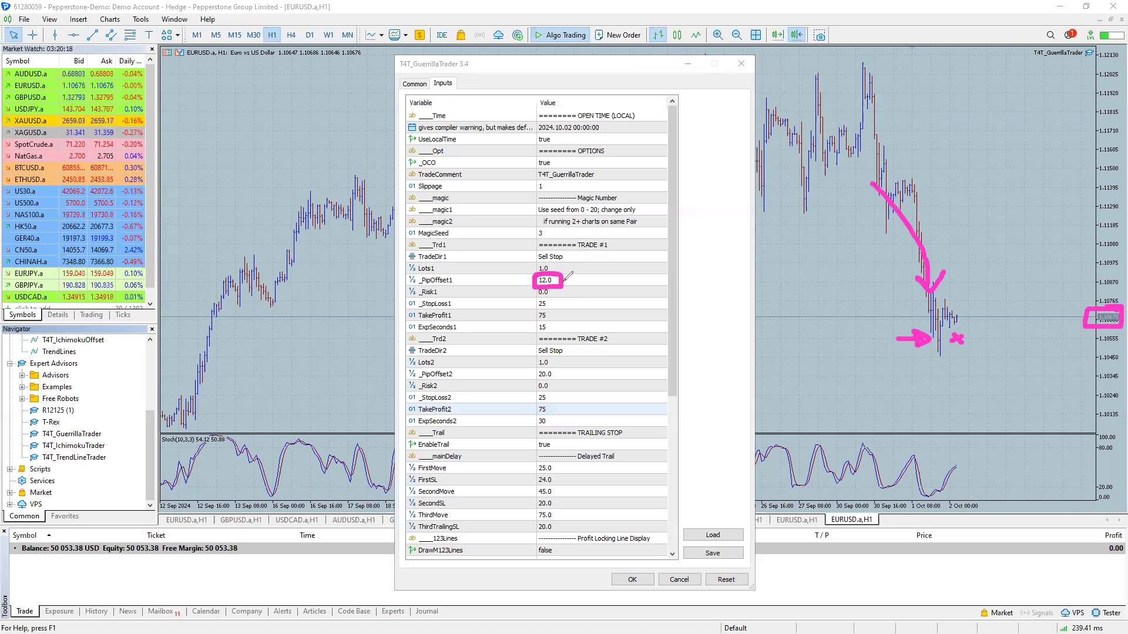
mouse_move(561, 304)
mouse_down()
mouse_move(573, 290)
mouse_move(559, 320)
mouse_up()
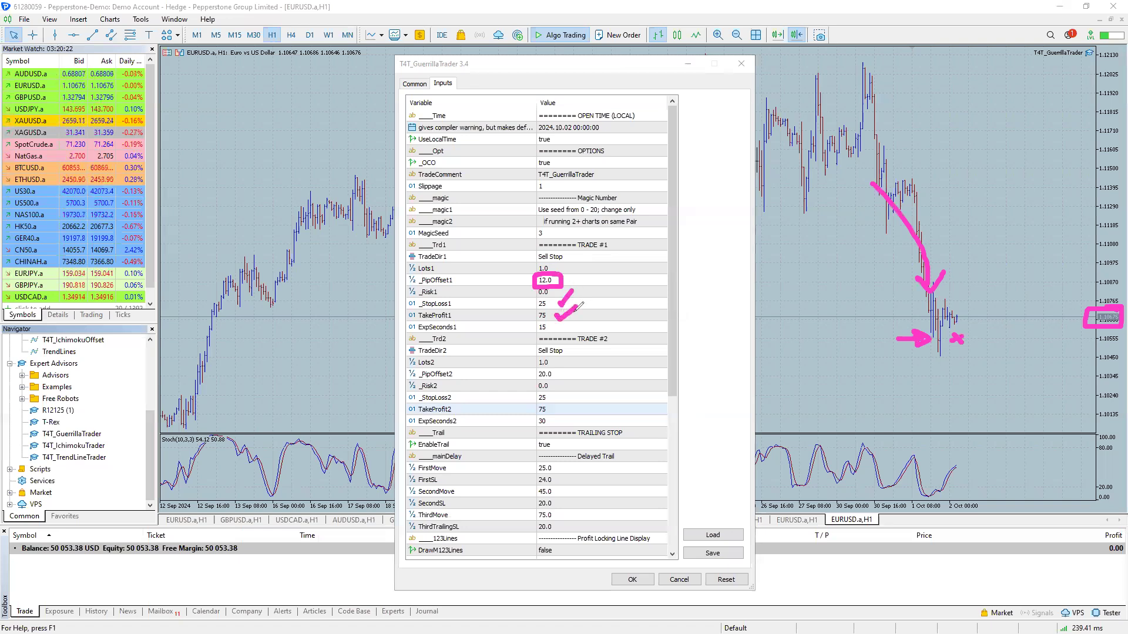
mouse_move(475, 326)
mouse_down()
mouse_move(505, 325)
mouse_move(468, 327)
mouse_move(483, 332)
mouse_up()
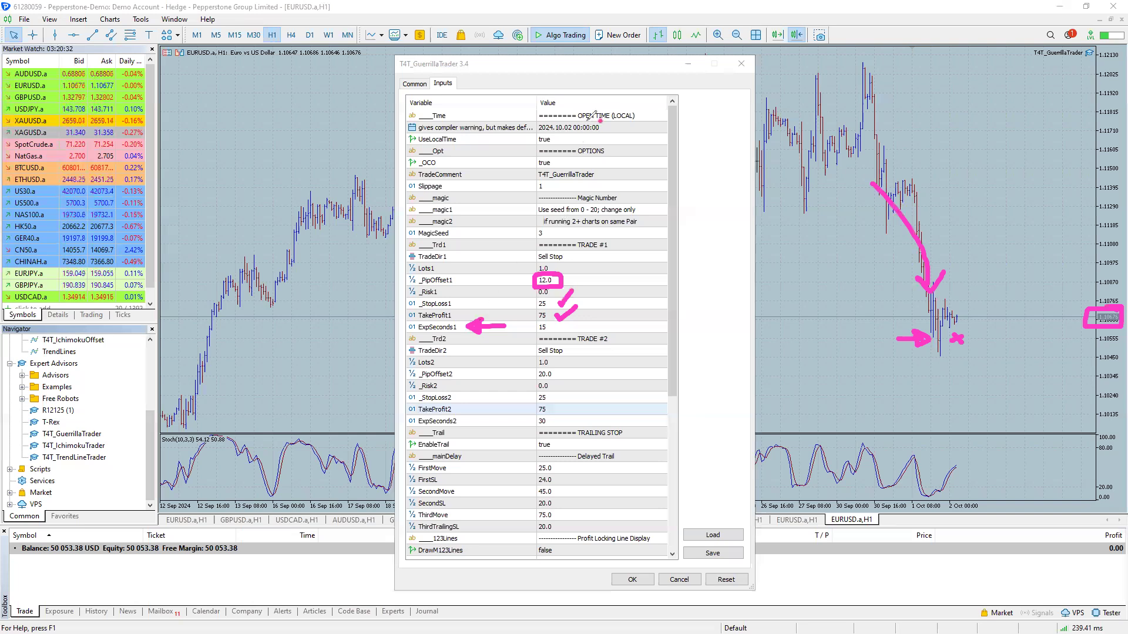
mouse_move(603, 120)
mouse_down()
mouse_move(556, 125)
mouse_move(613, 135)
mouse_move(615, 119)
mouse_move(596, 119)
mouse_up()
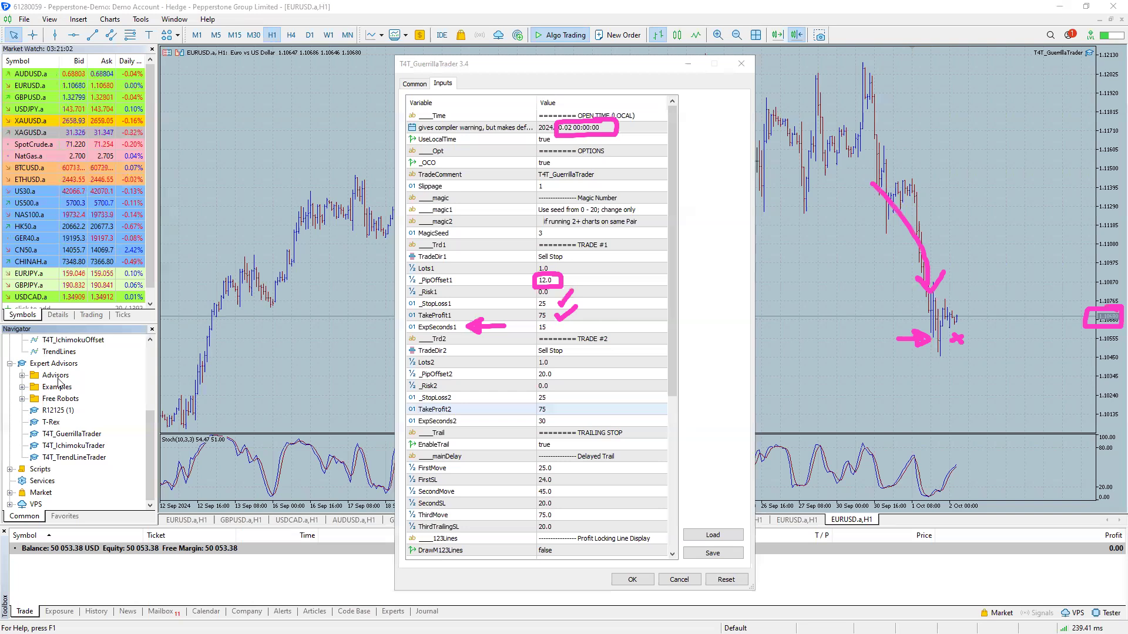
key(e)
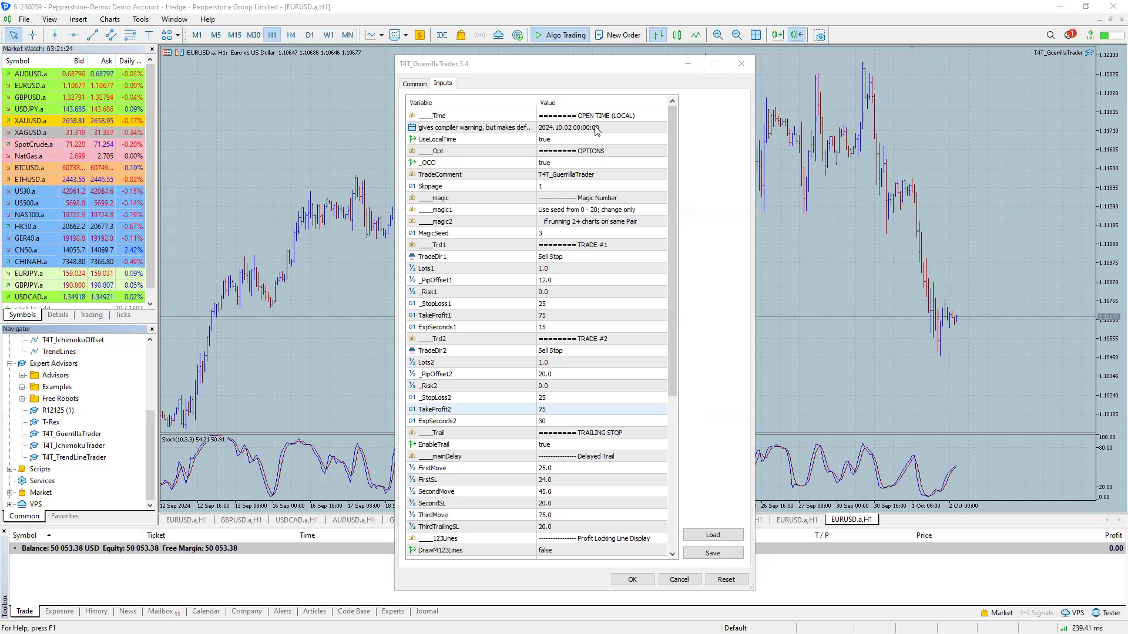
Set the open time to today's date with time 10:22:55 (2024.10.02 10:22:55)
click(631, 129)
click(661, 128)
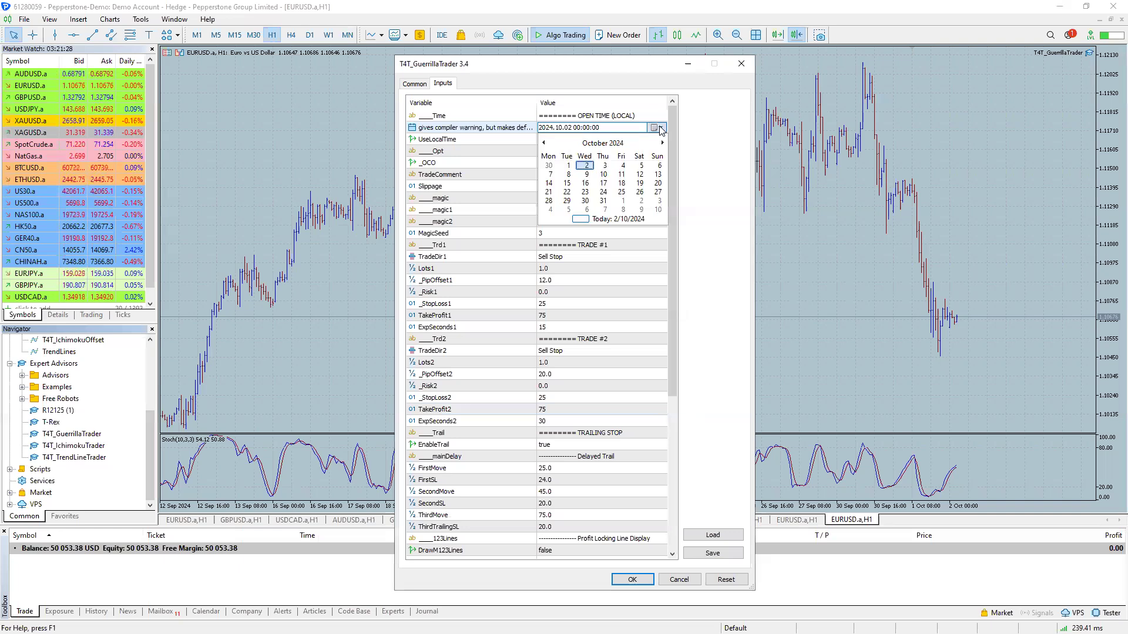
click(608, 219)
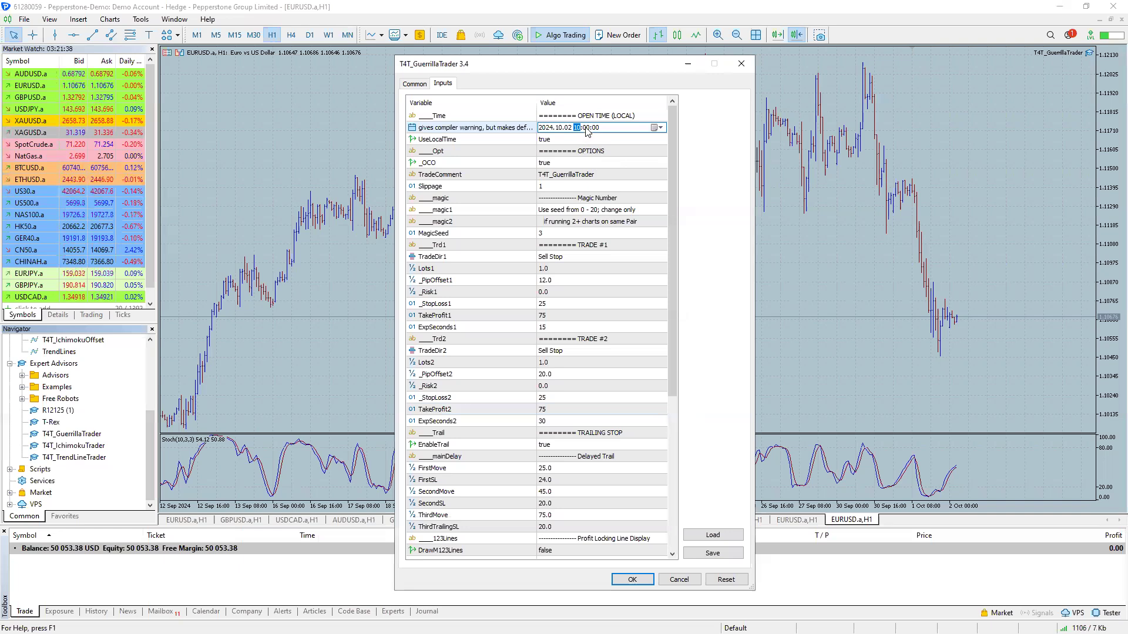
click(586, 127)
click(596, 127)
click(594, 139)
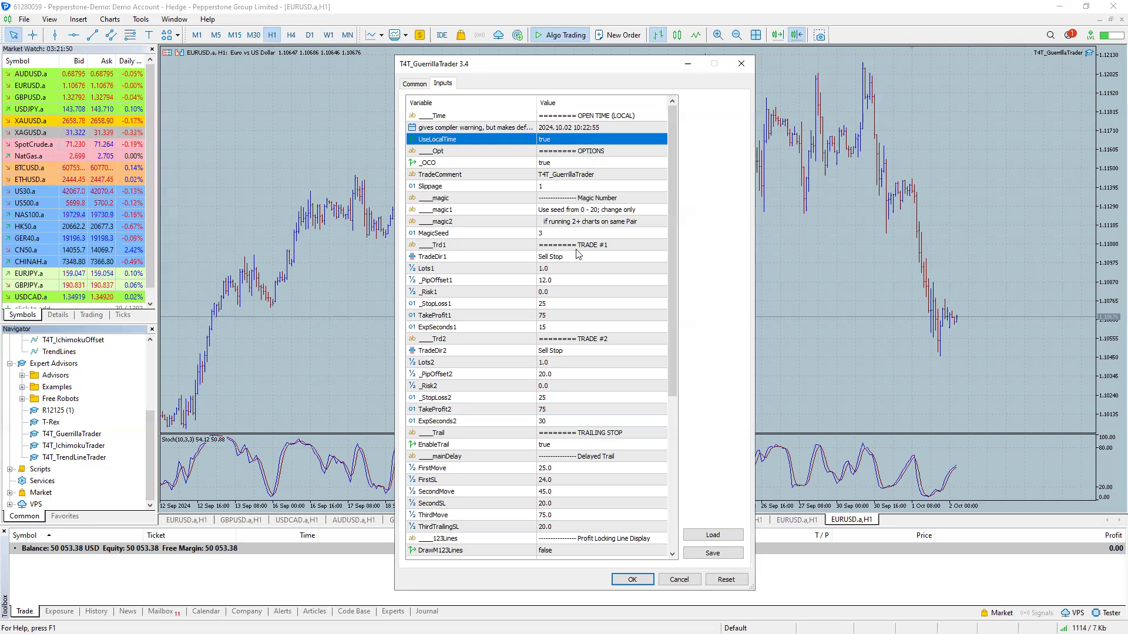
Set TradeDir2 to None, leaving only the first trade active
click(566, 259)
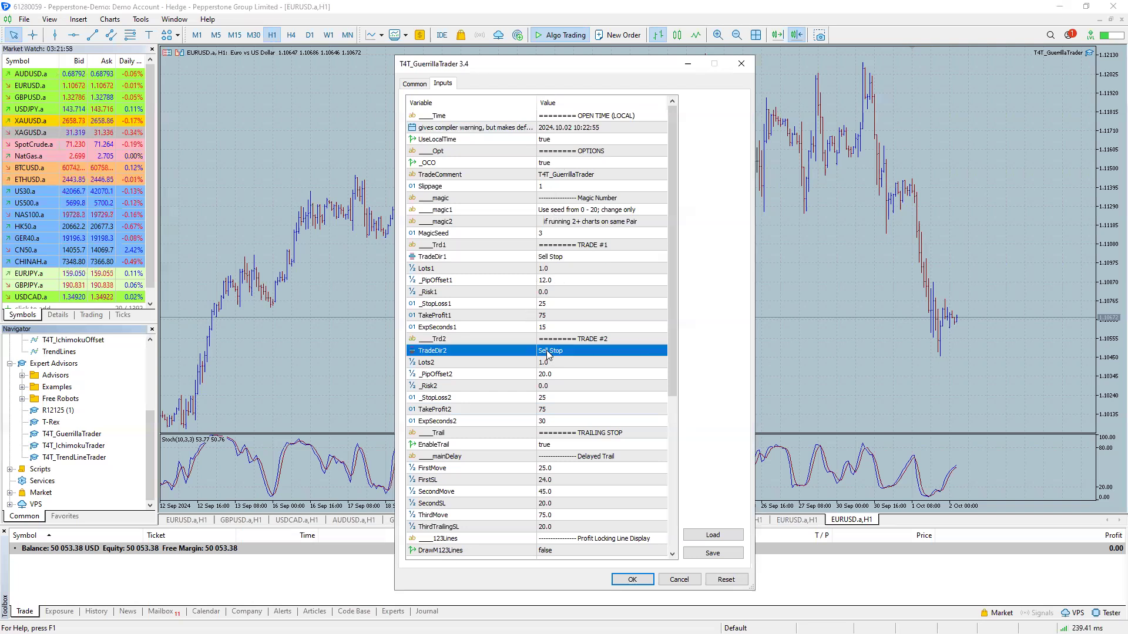
click(640, 352)
click(639, 350)
click(661, 351)
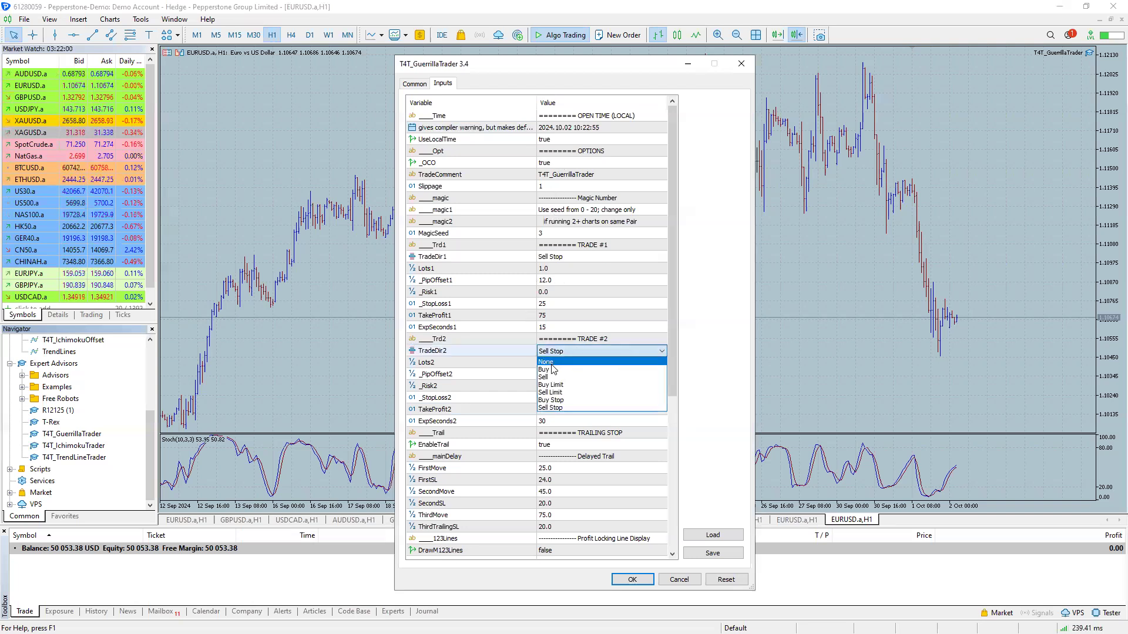
click(553, 362)
Change Lots1 to 5.0 for the first trade
double_click(554, 268)
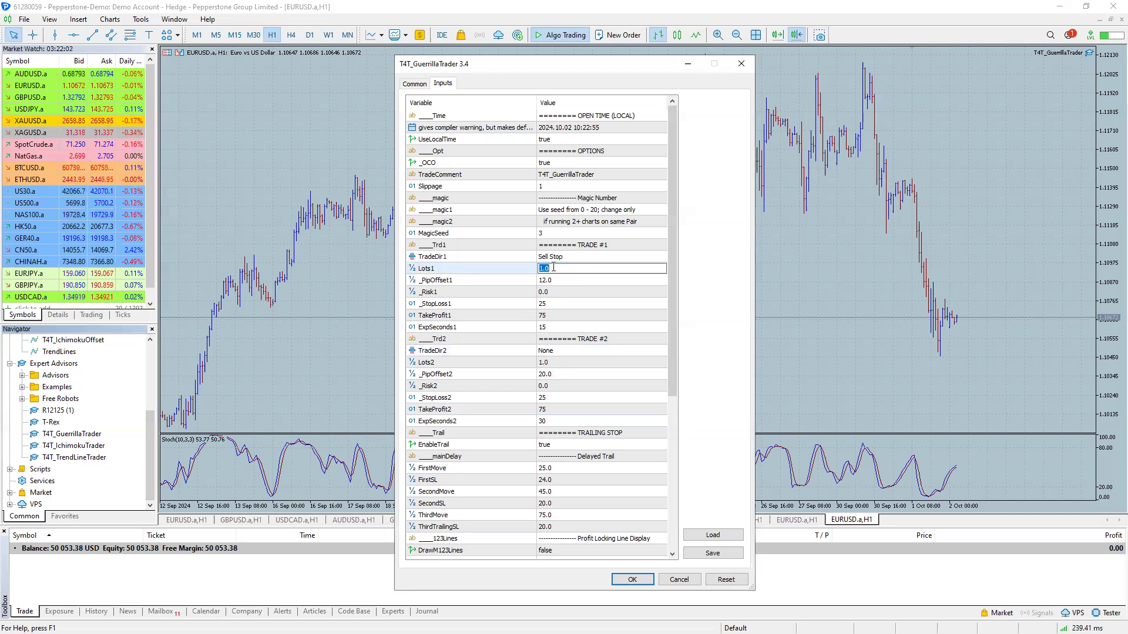
text(5.0)
click(555, 277)
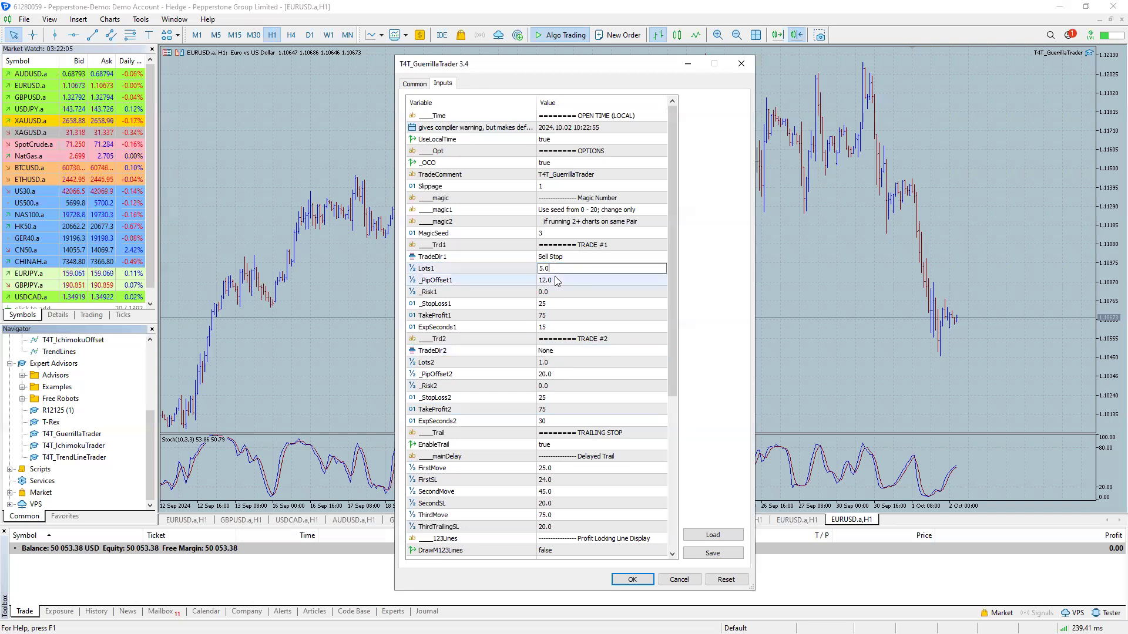
click(15, 215)
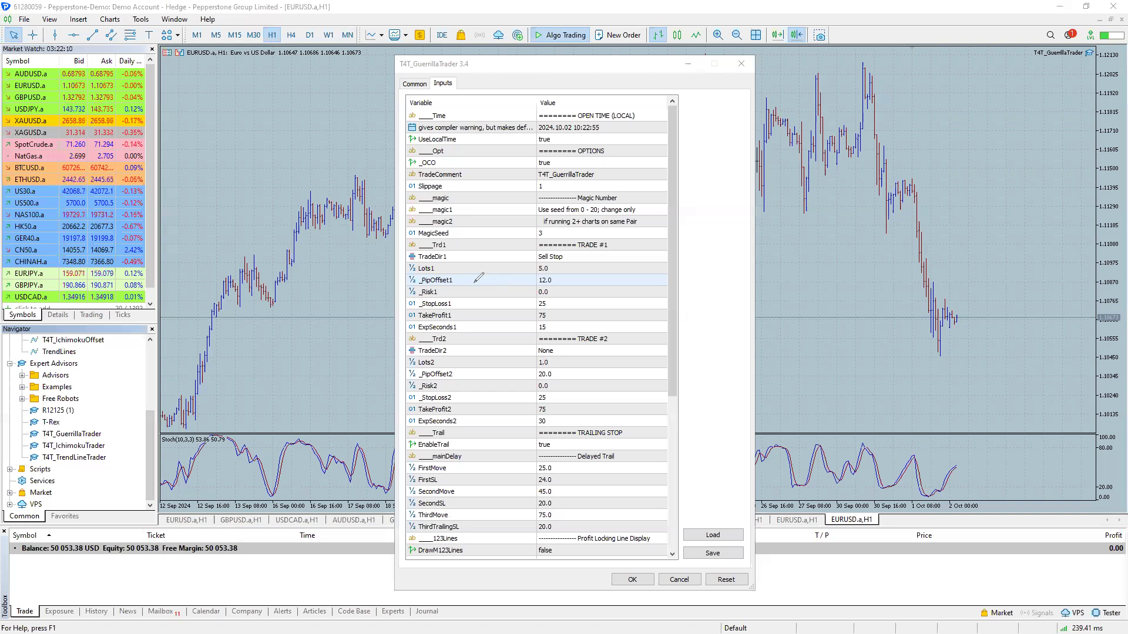
mouse_move(472, 280)
mouse_down()
mouse_move(543, 274)
mouse_move(527, 286)
mouse_move(559, 282)
mouse_move(557, 273)
mouse_up()
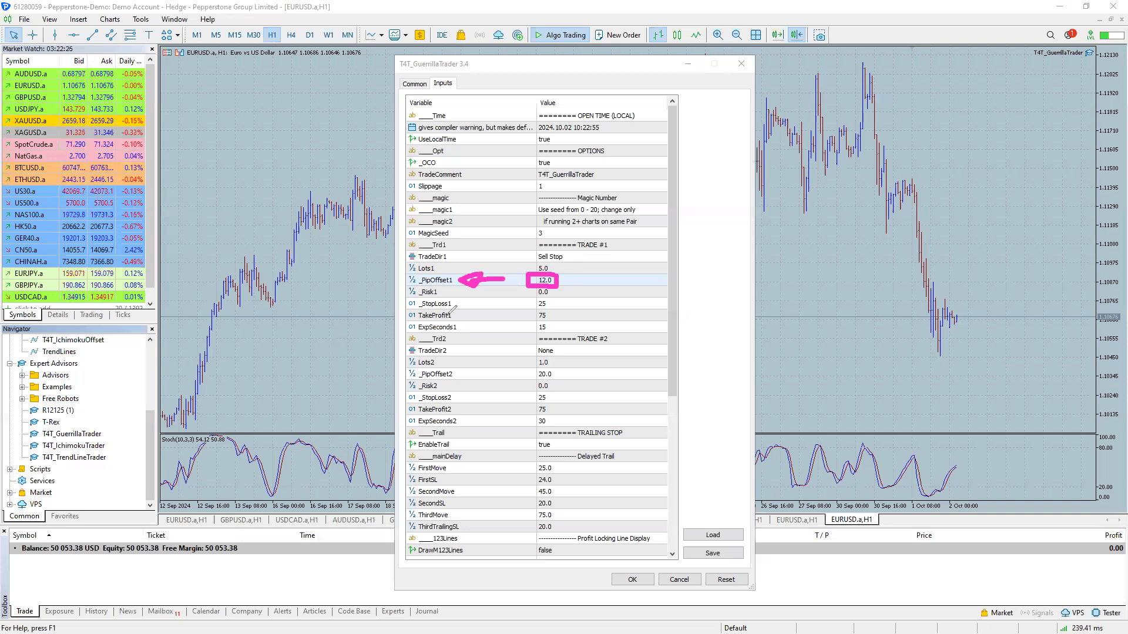
mouse_move(507, 322)
mouse_down()
mouse_move(468, 324)
mouse_move(481, 313)
mouse_move(465, 325)
mouse_move(477, 314)
mouse_up()
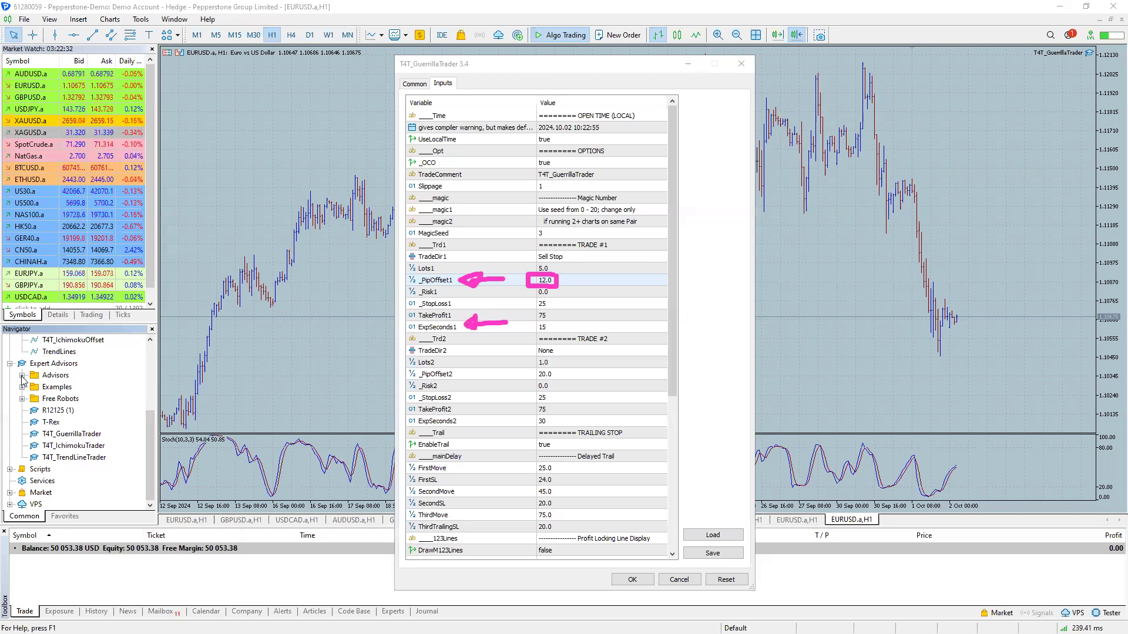
key(Escape)
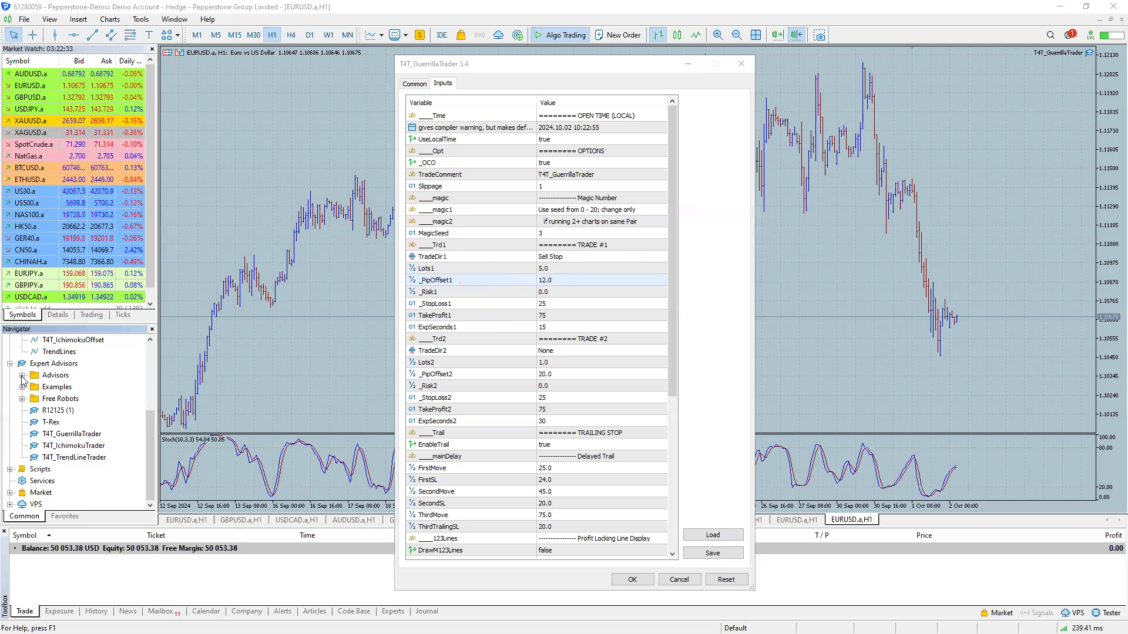
Start the EA and watch the 5-lot EURUSD Sell Stop at 1.10556 appear, then vanish
click(632, 580)
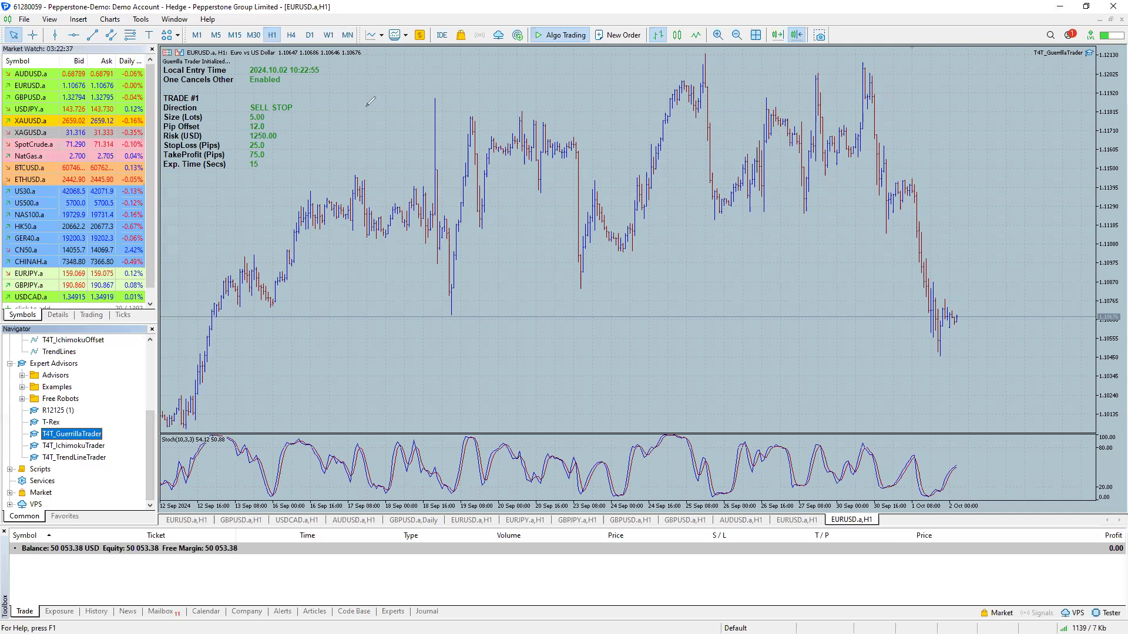
drag(367, 106, 300, 106)
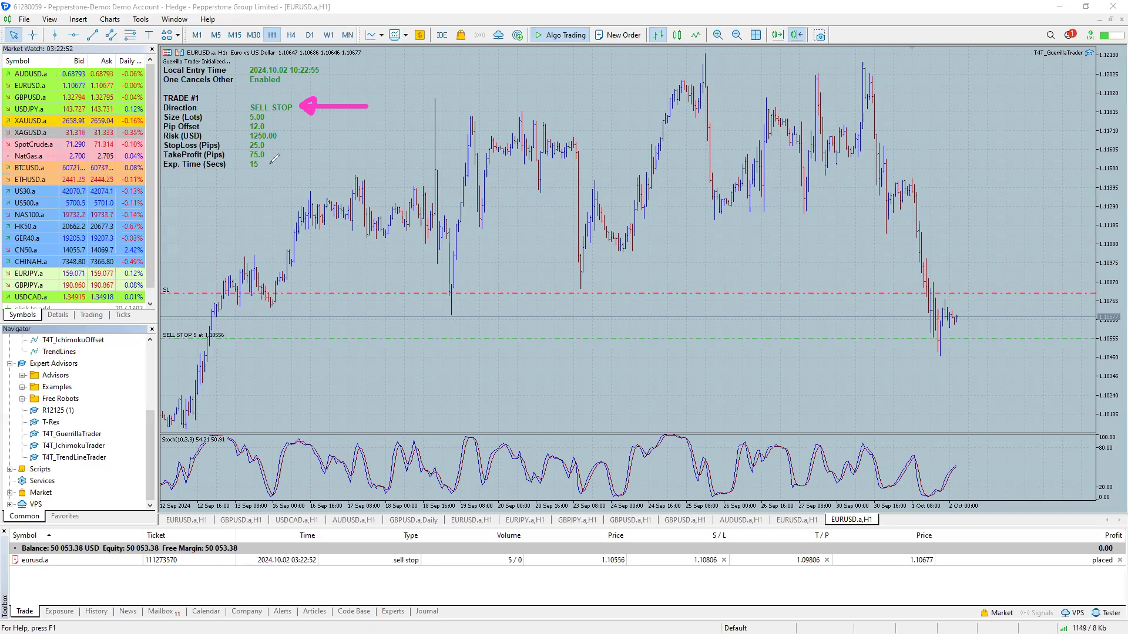
drag(248, 173, 271, 172)
mouse_move(411, 542)
mouse_down()
mouse_move(448, 555)
mouse_move(385, 536)
mouse_up()
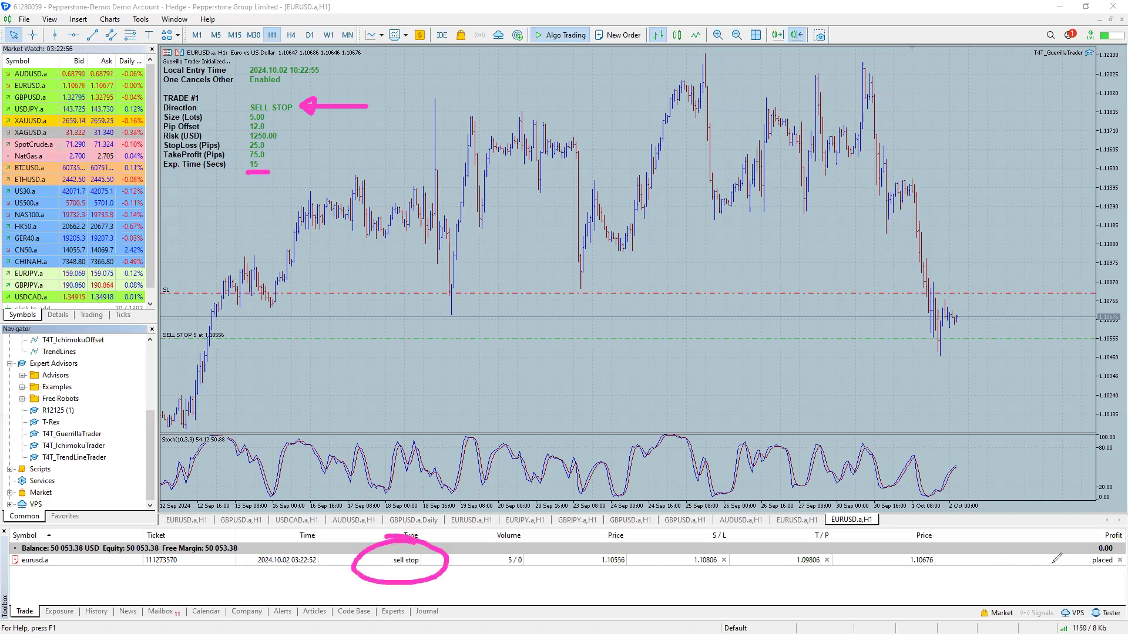
drag(1063, 572, 1101, 571)
mouse_move(963, 330)
mouse_down()
mouse_move(941, 336)
mouse_move(966, 346)
mouse_move(964, 330)
mouse_up()
drag(880, 341, 931, 340)
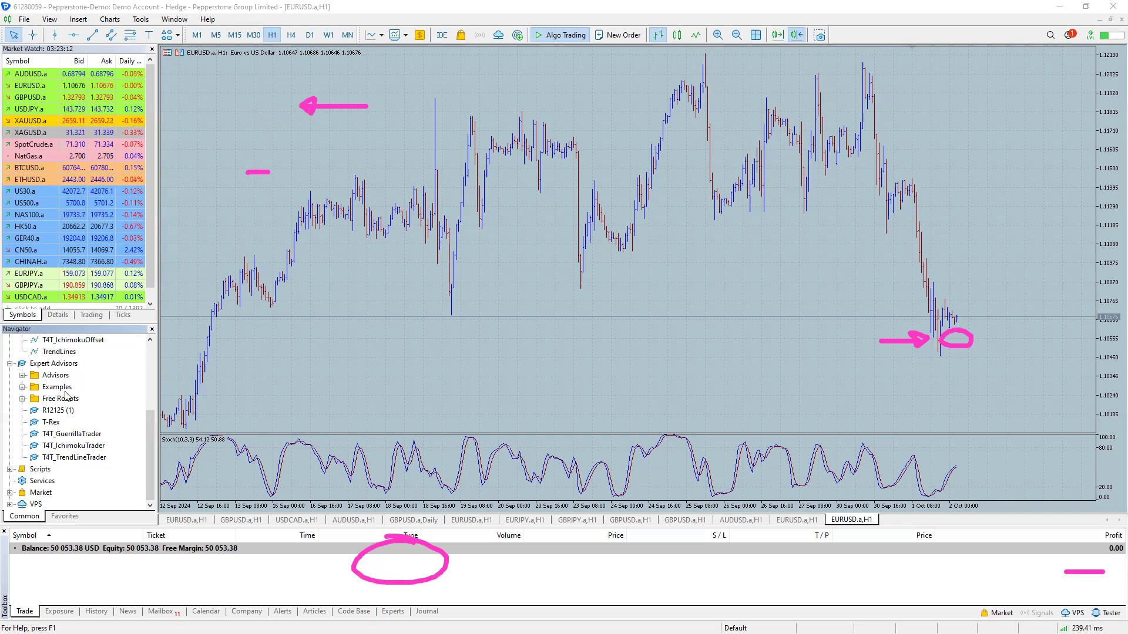
key(Escape)
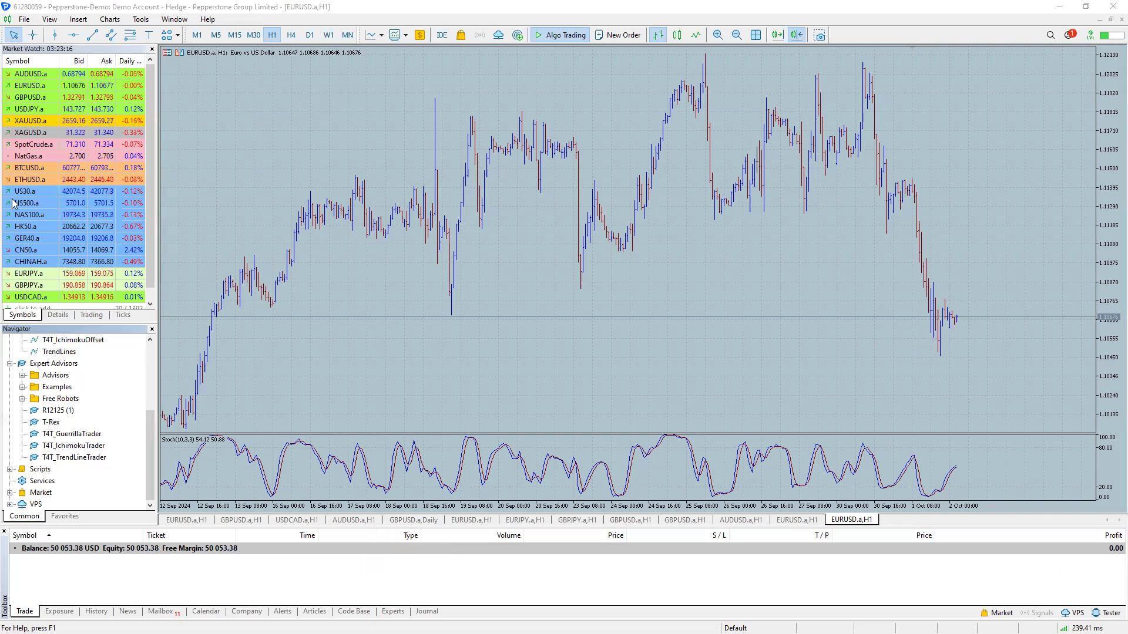
mouse_move(952, 337)
mouse_down()
mouse_move(964, 346)
mouse_move(951, 347)
mouse_up()
mouse_move(865, 340)
mouse_down()
mouse_move(904, 330)
mouse_move(922, 345)
mouse_move(908, 352)
mouse_move(904, 338)
mouse_up()
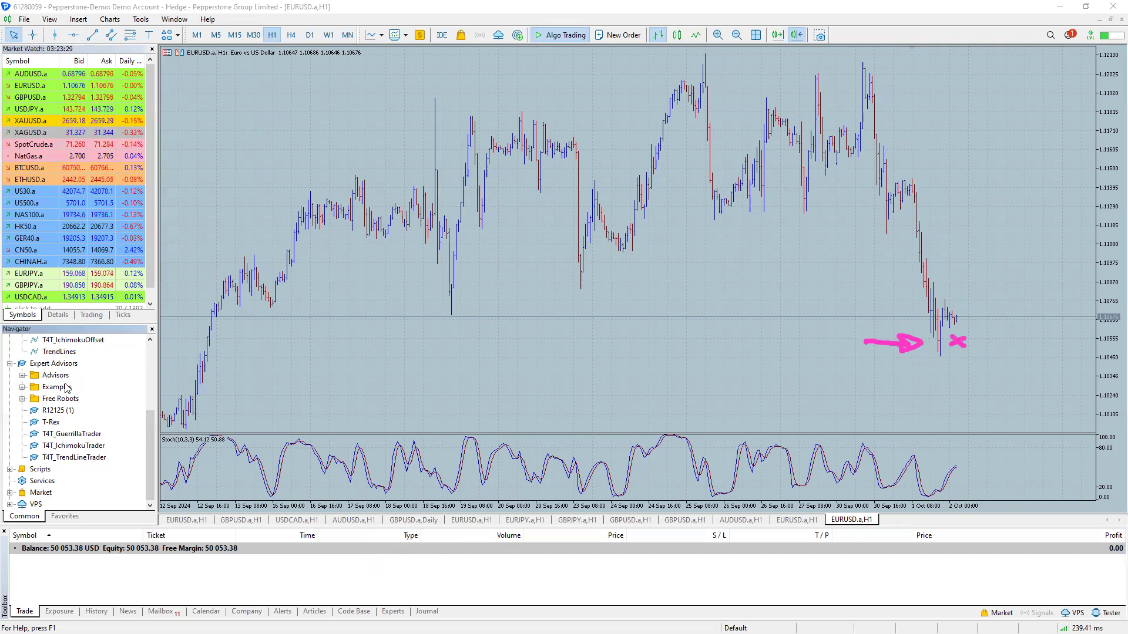
key(Escape)
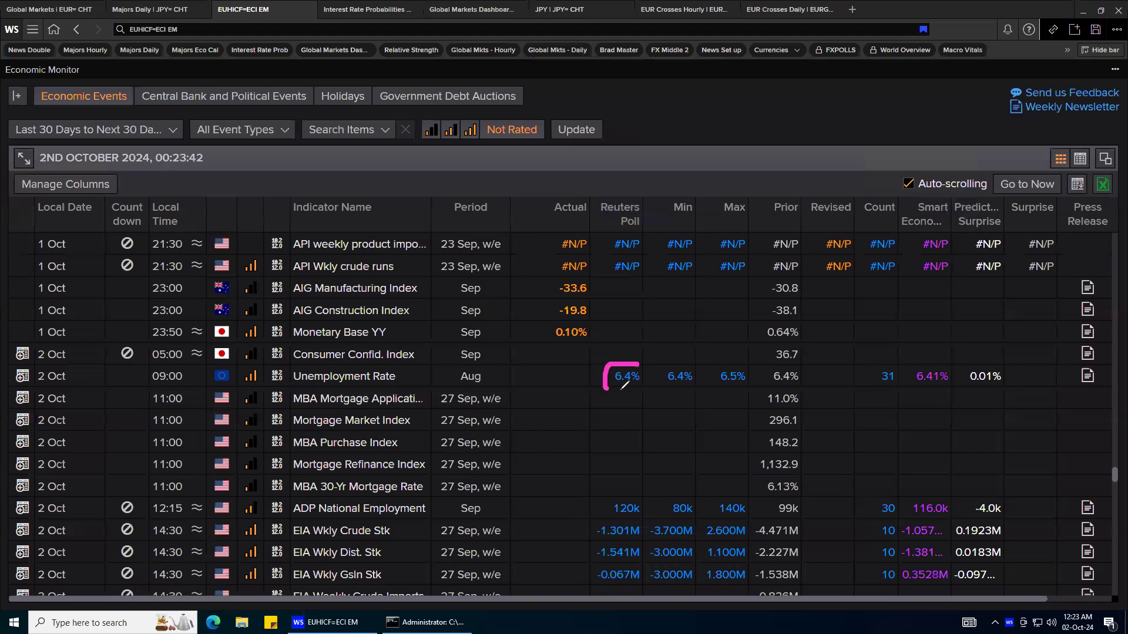
Draw annotations on the economic events calendar, then clear them
mouse_move(641, 386)
mouse_down()
mouse_move(654, 361)
mouse_move(624, 362)
mouse_up()
mouse_move(532, 370)
mouse_down()
mouse_move(528, 388)
mouse_move(564, 388)
mouse_up()
drag(599, 320, 578, 354)
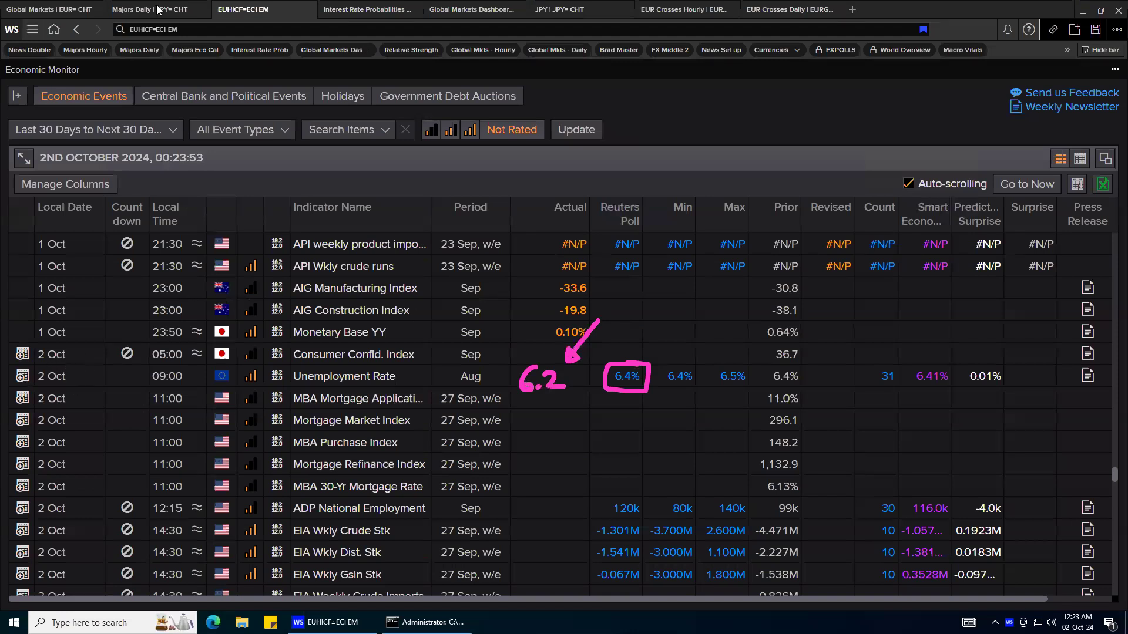
key(Escape)
Switch to Global Markets, maximise the EUR= chart, then restore the eight-chart grid
drag(66, 10, 91, 109)
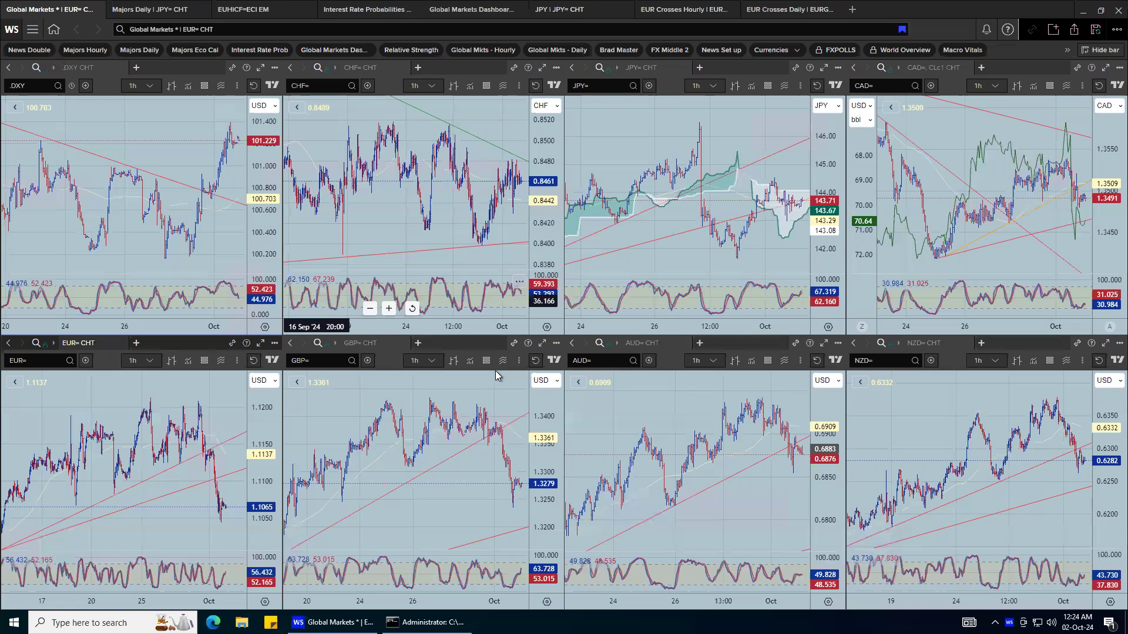
click(260, 343)
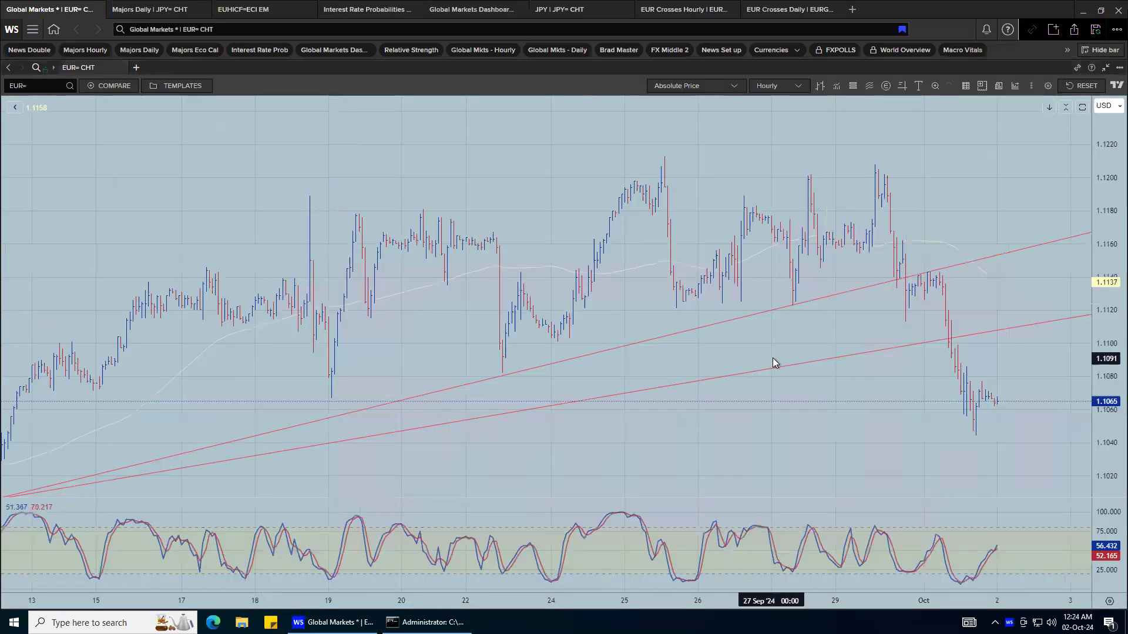
click(1105, 67)
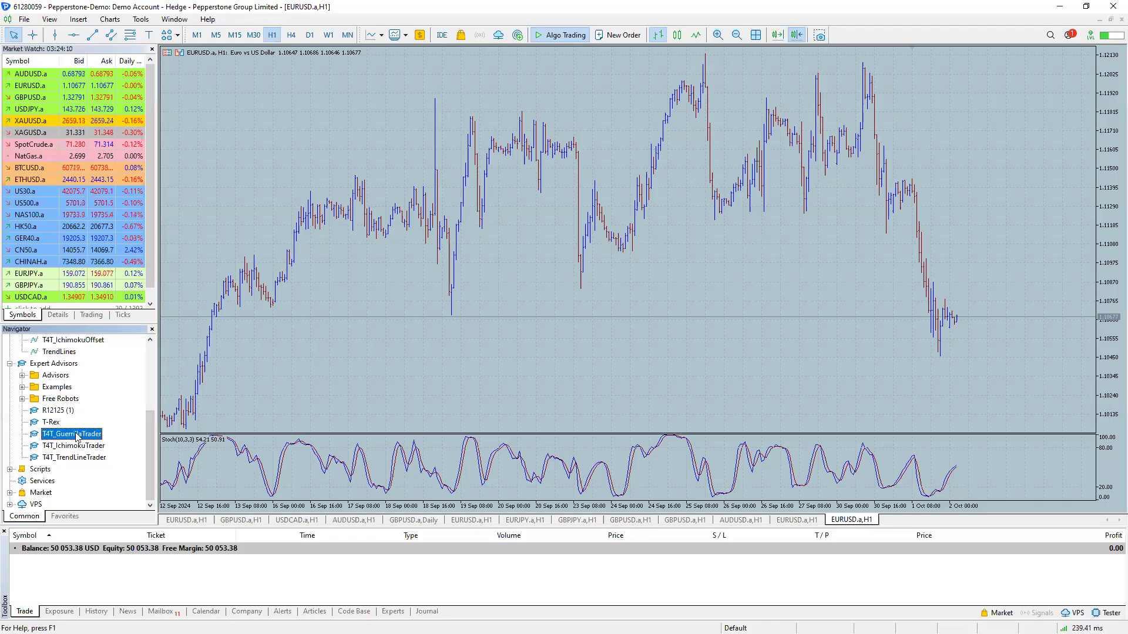
Reattach T4T_GuerrillaTrader to the EURUSD chart and enlarge its settings window to show more inputs
double_click(72, 434)
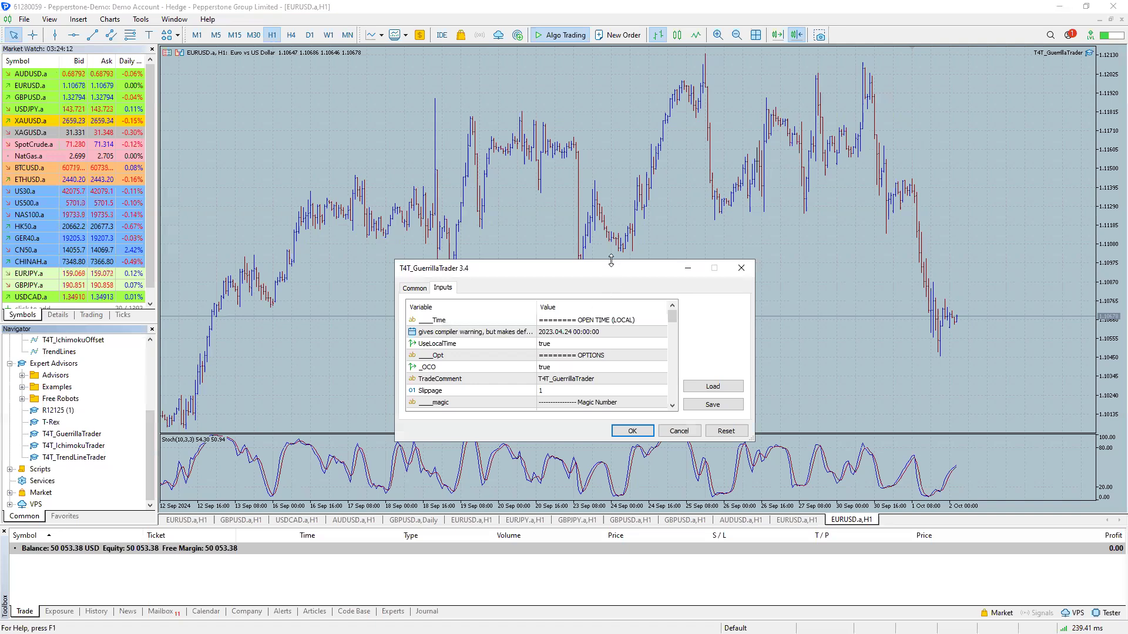
drag(611, 262, 614, 63)
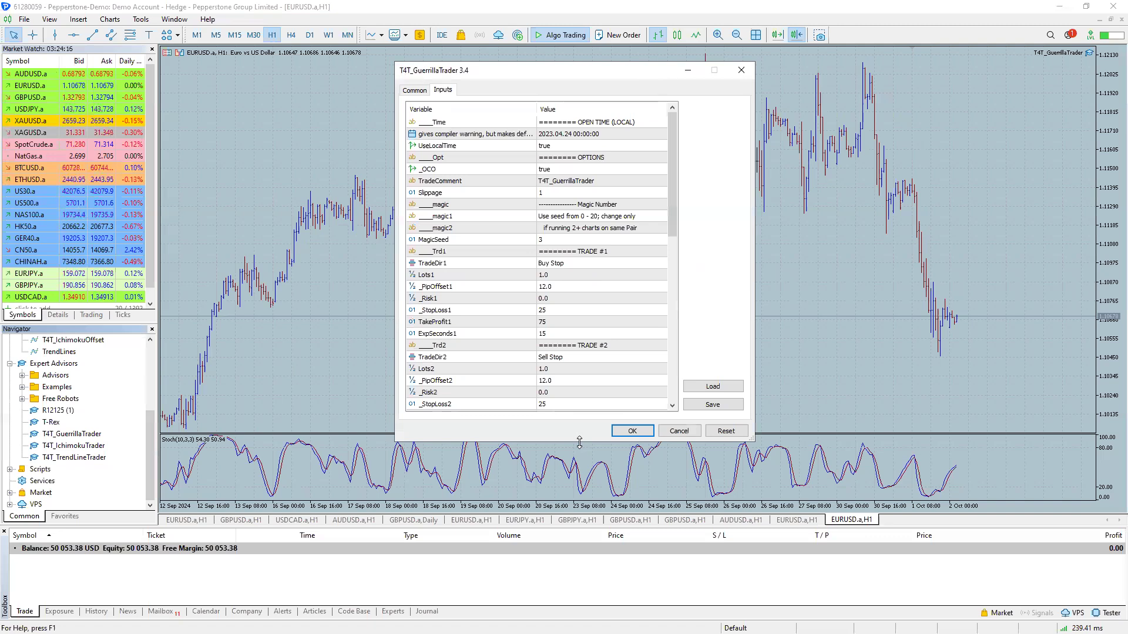
drag(580, 442, 579, 568)
Set the open-time date to today, 2024.10.02, using the calendar
click(660, 134)
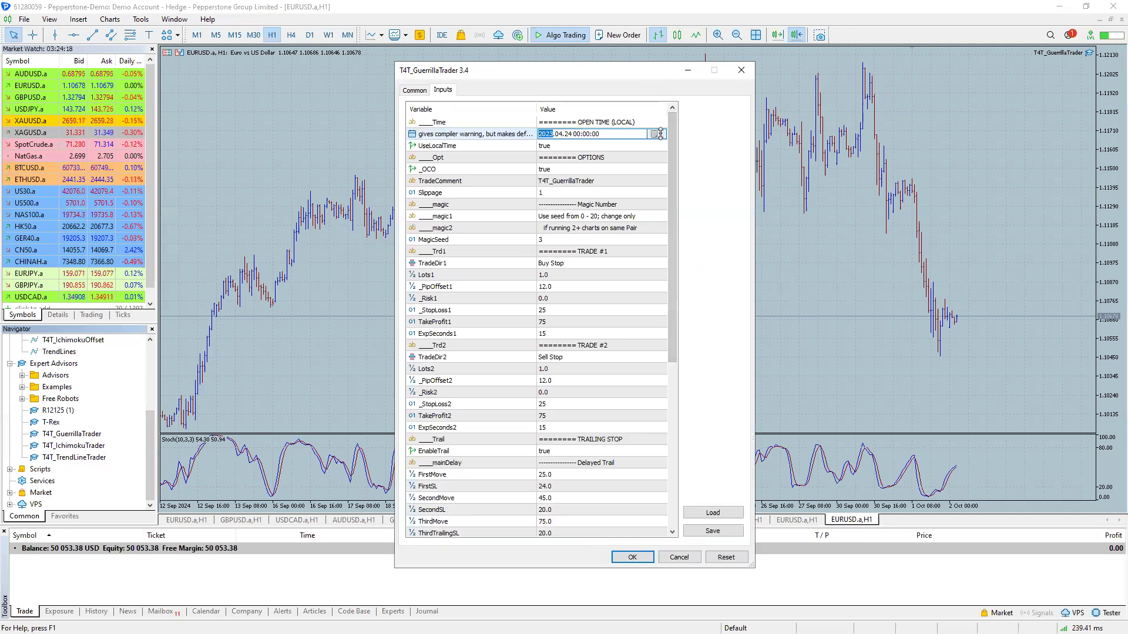
click(660, 134)
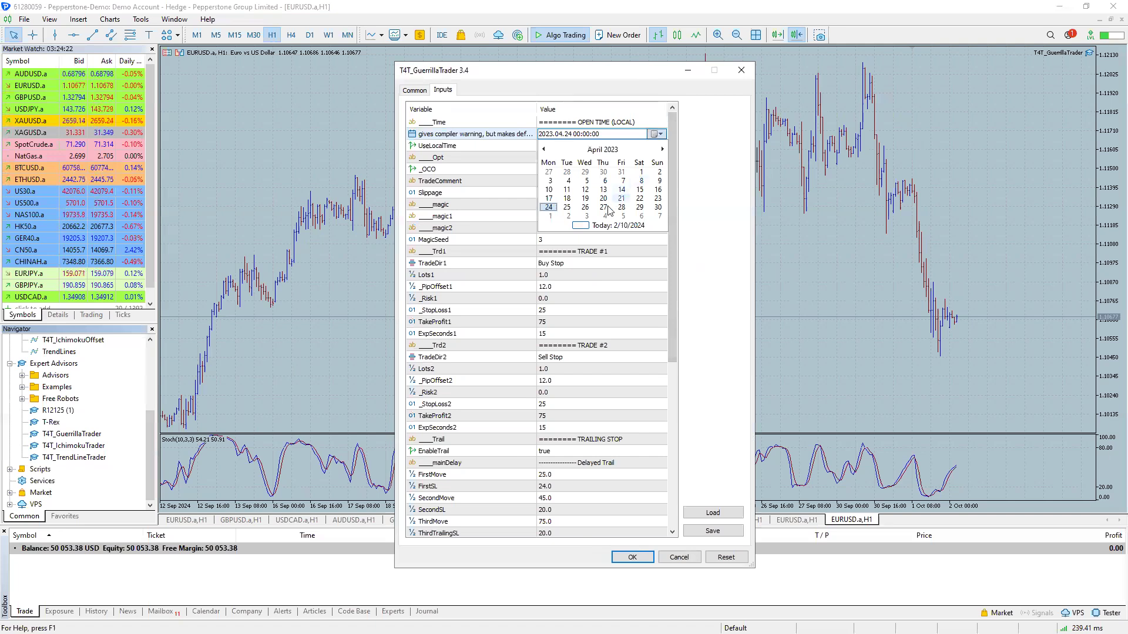
click(584, 228)
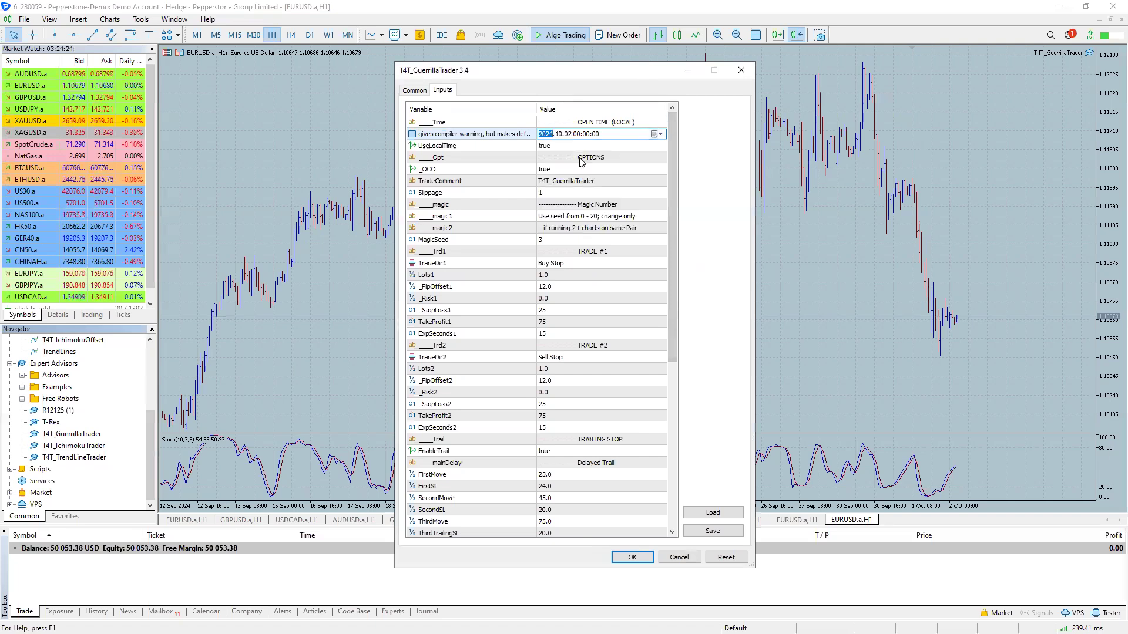
click(580, 134)
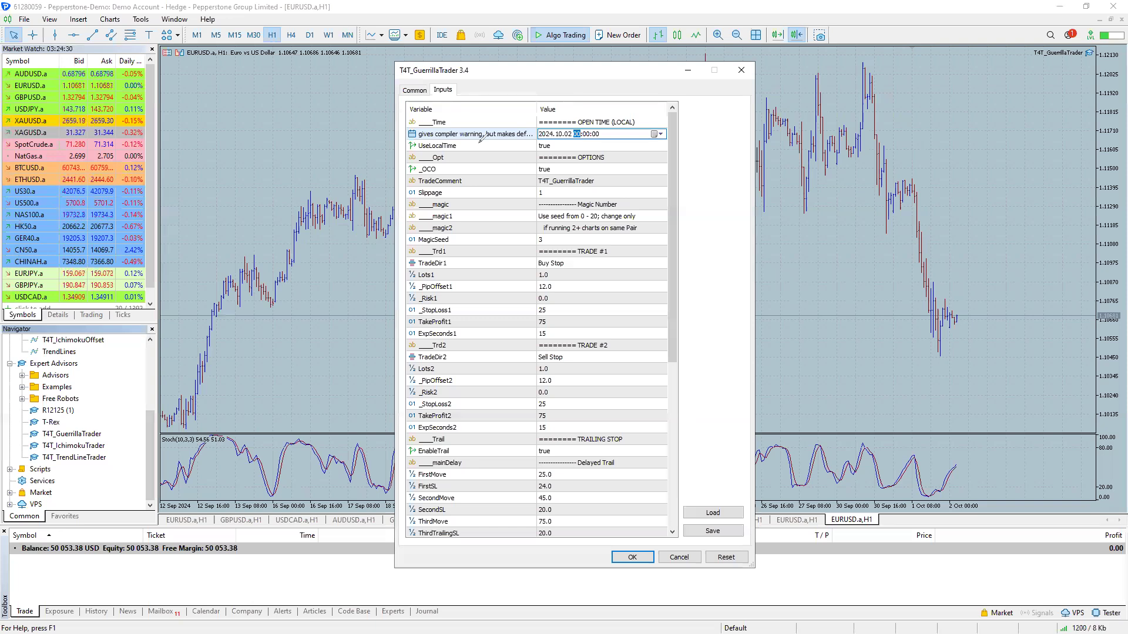
drag(500, 147, 523, 143)
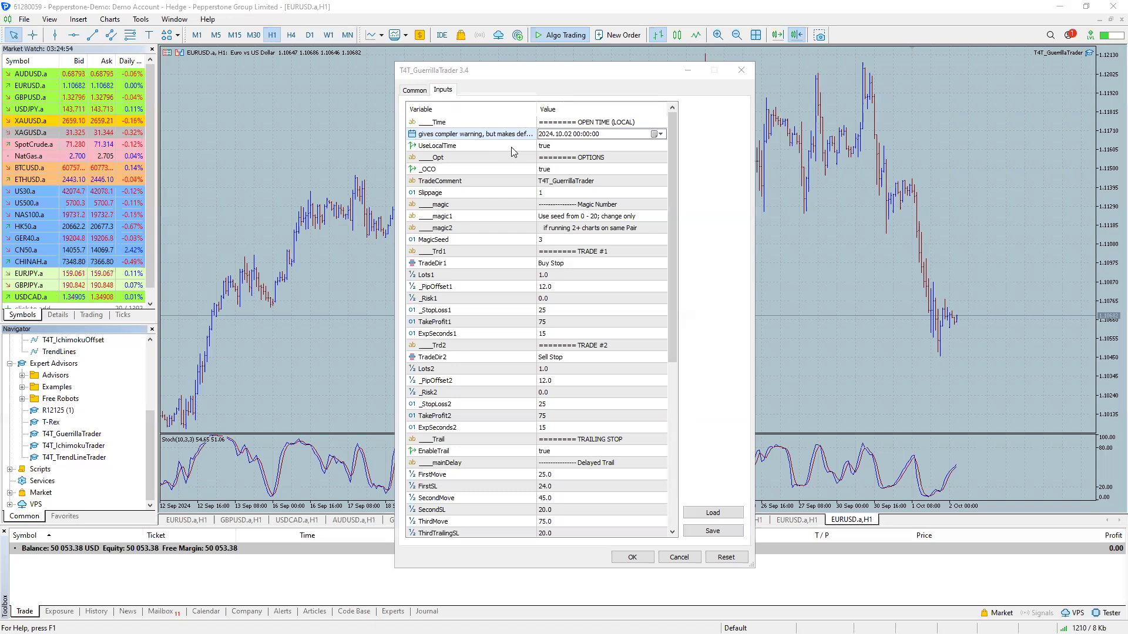
Change the entry time from midnight to 18:59:55 on 2024.10.02 and commit it
click(579, 134)
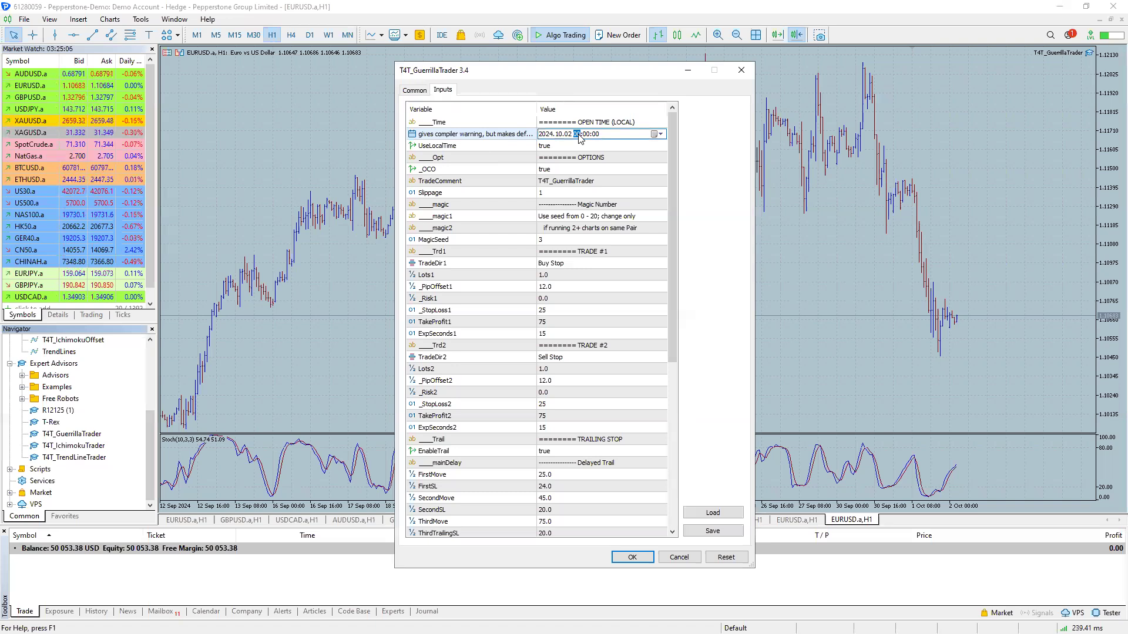
key(Down)
key(Up)
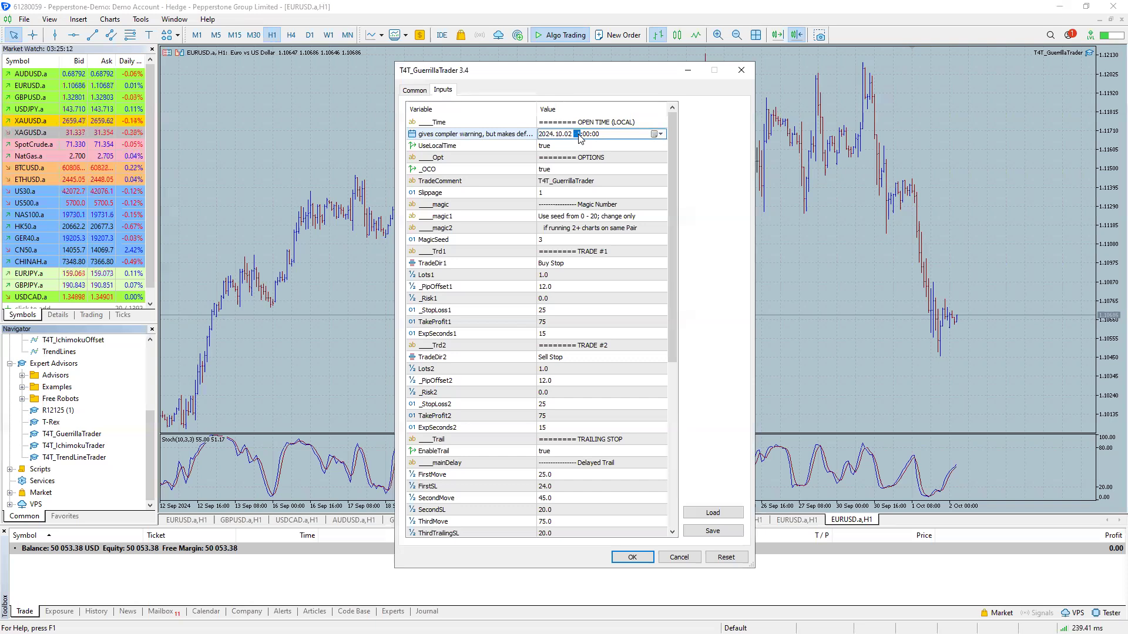
click(590, 134)
text(59)
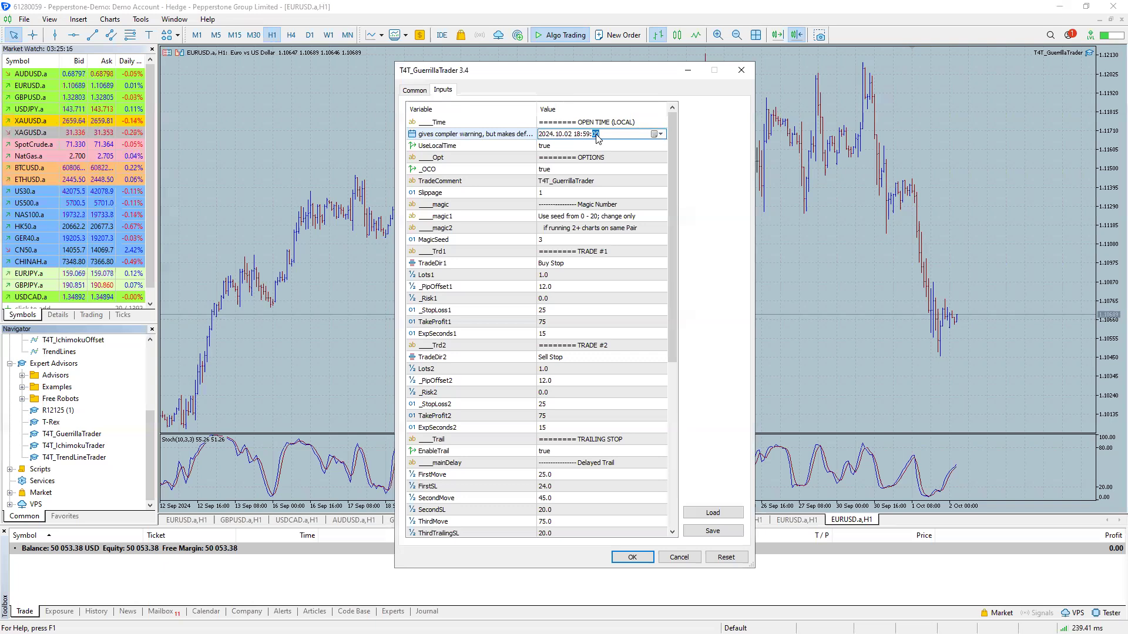
click(553, 332)
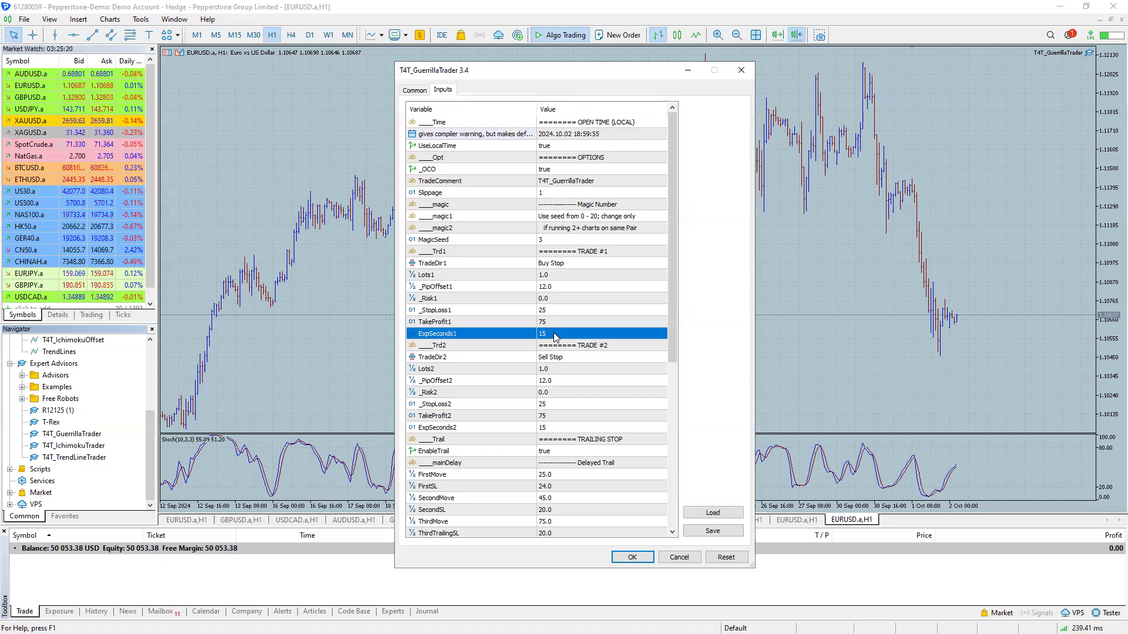
Disable the second trade by setting TradeDir2 to None
click(539, 336)
click(599, 357)
click(662, 357)
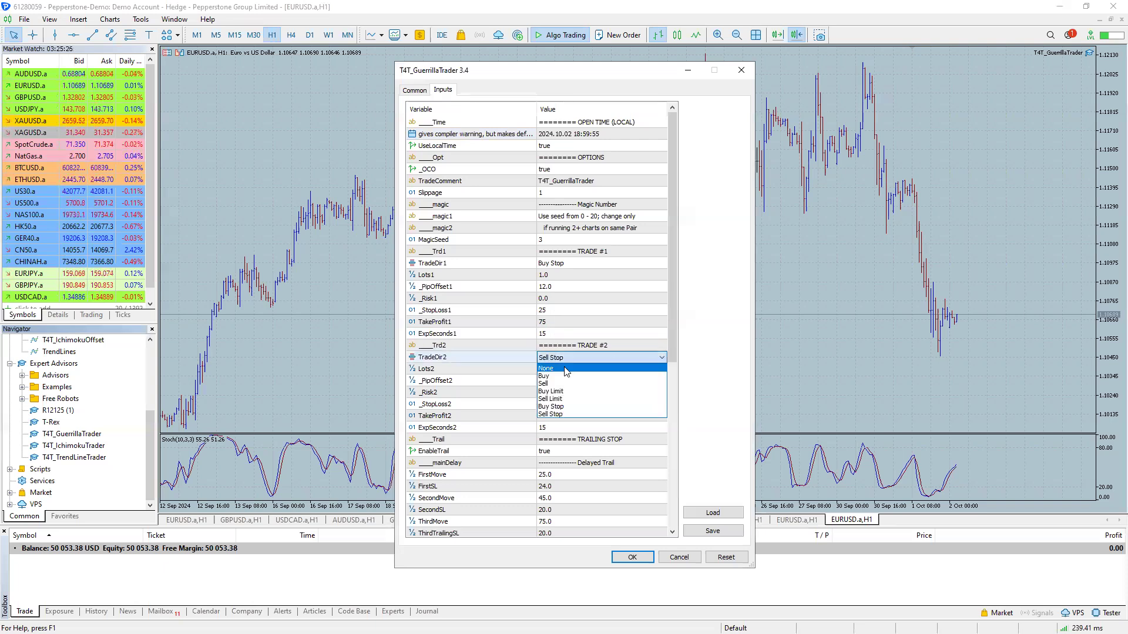
click(571, 368)
Make trade 1 a Sell Stop and attach the EA to the chart
click(653, 265)
click(655, 266)
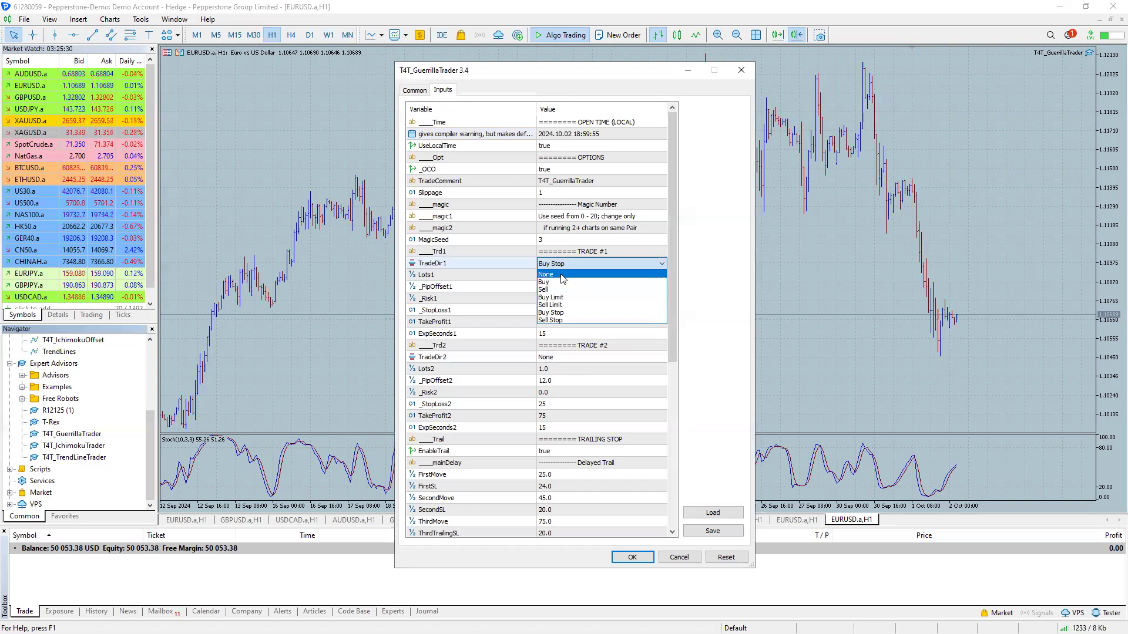
click(558, 320)
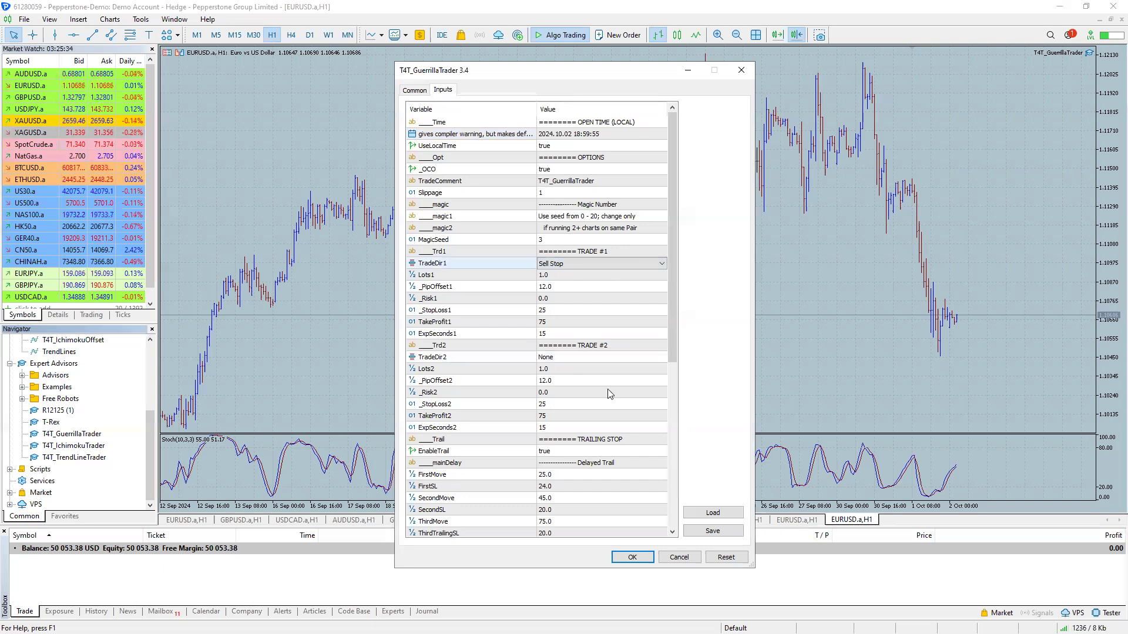
click(634, 558)
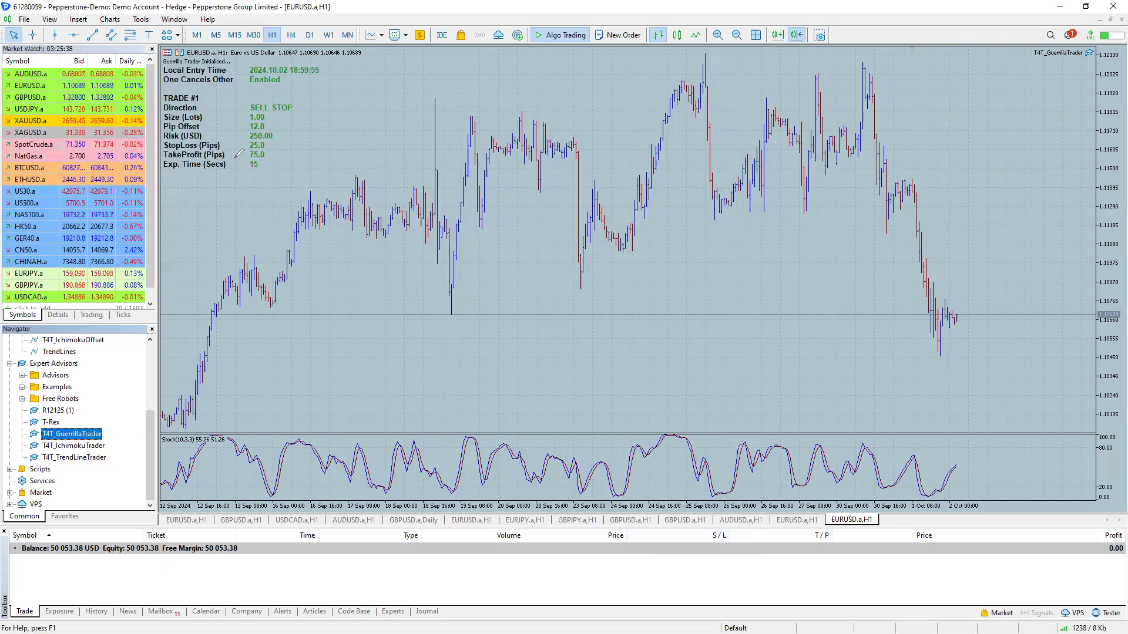
Mark up the EA info panel on the chart, then bring LSEG Workspace's currency chart grid forward
mouse_move(384, 114)
mouse_down()
mouse_move(297, 126)
mouse_move(315, 140)
mouse_up()
mouse_move(306, 57)
mouse_down()
mouse_move(318, 57)
mouse_move(234, 85)
mouse_move(335, 91)
mouse_move(344, 59)
mouse_move(317, 47)
mouse_up()
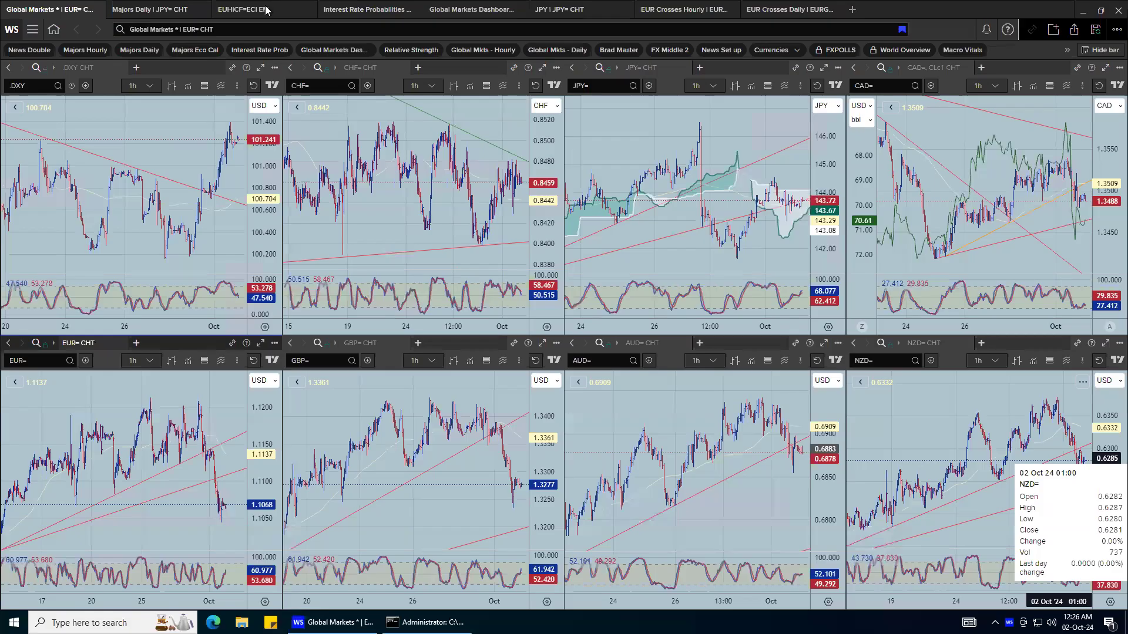
Open the EUUNR=ECI EM tab and scroll through the Economic Monitor's upcoming events
click(243, 9)
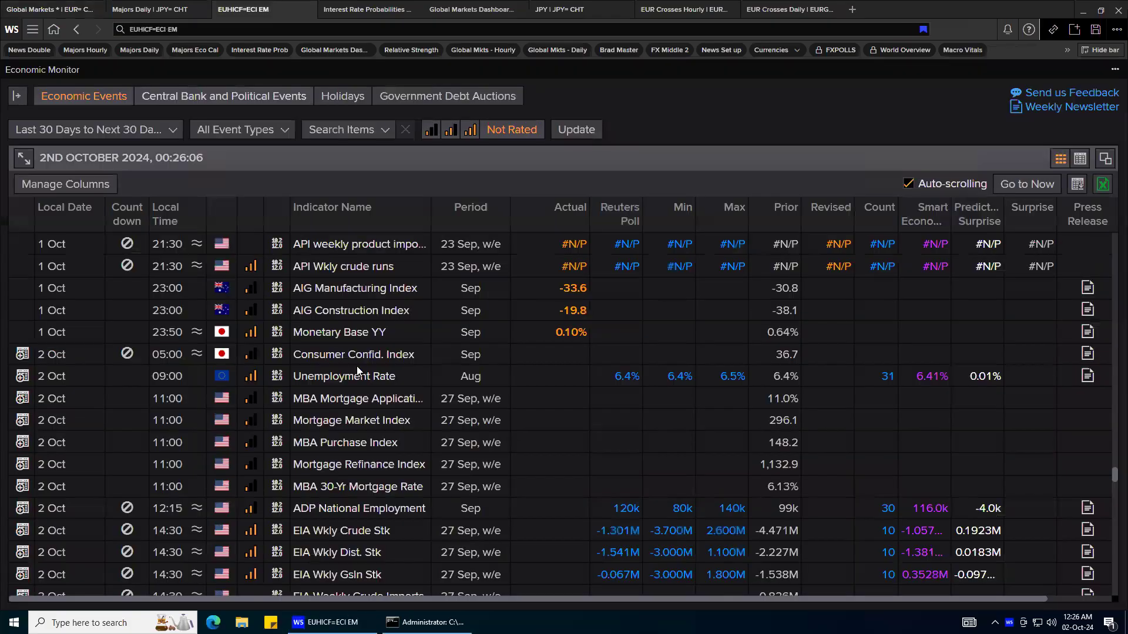
click(558, 378)
scroll(559, 378, down, 7)
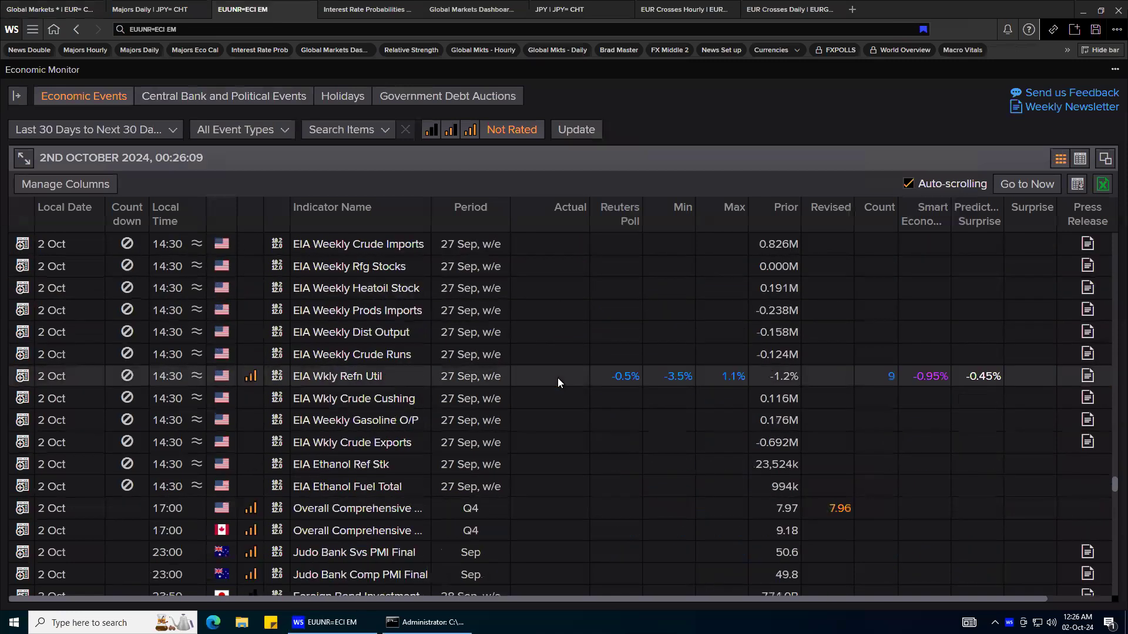
scroll(558, 382, down, 2)
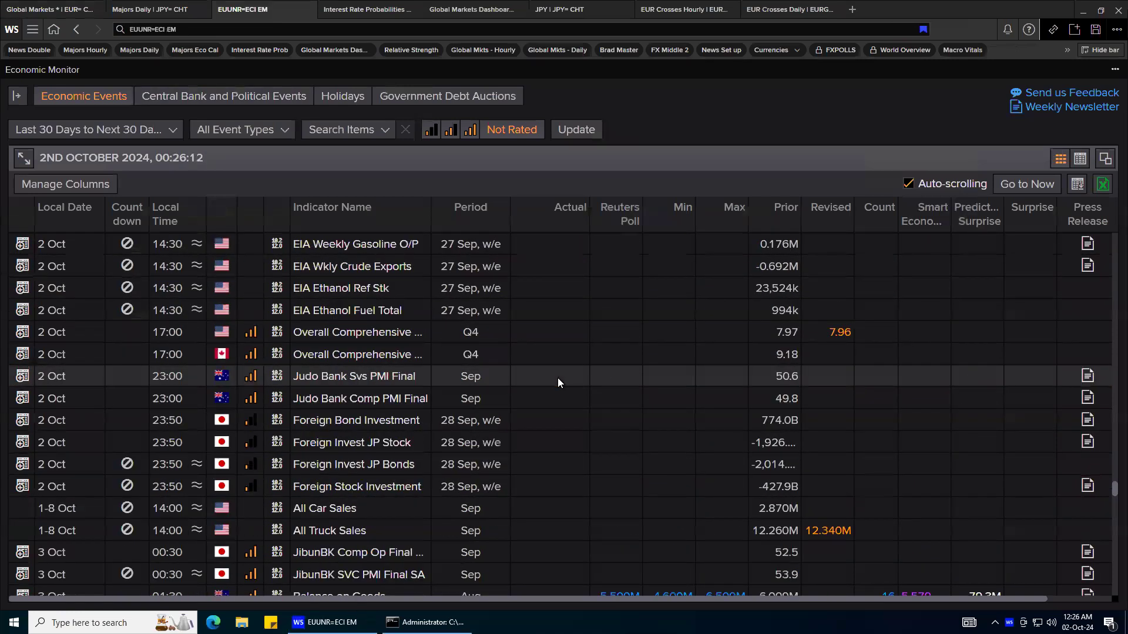
scroll(559, 379, down, 6)
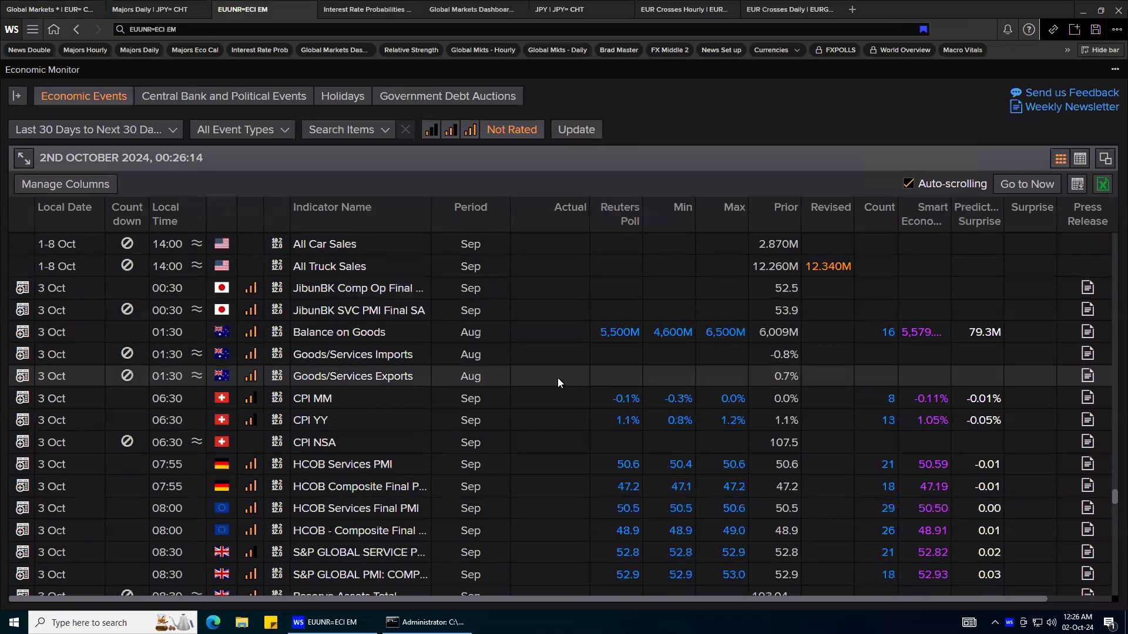
scroll(558, 383, down, 2)
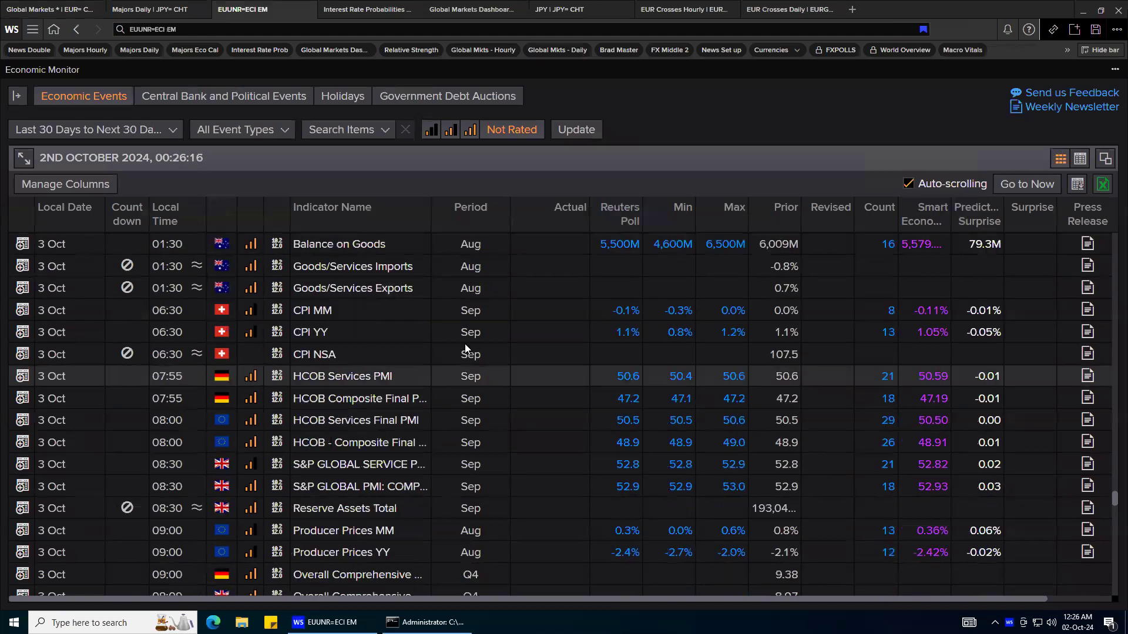
Check the Global Markets grid, recheck the Economic Monitor, then return to the MetaTrader EURUSD chart
click(77, 12)
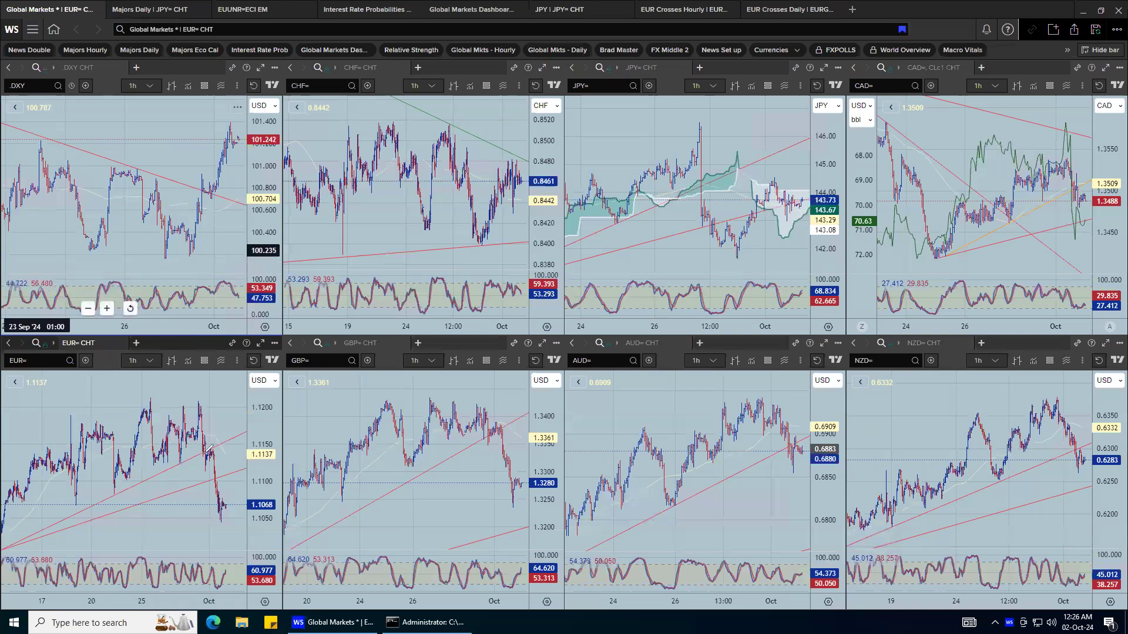
drag(221, 479, 232, 528)
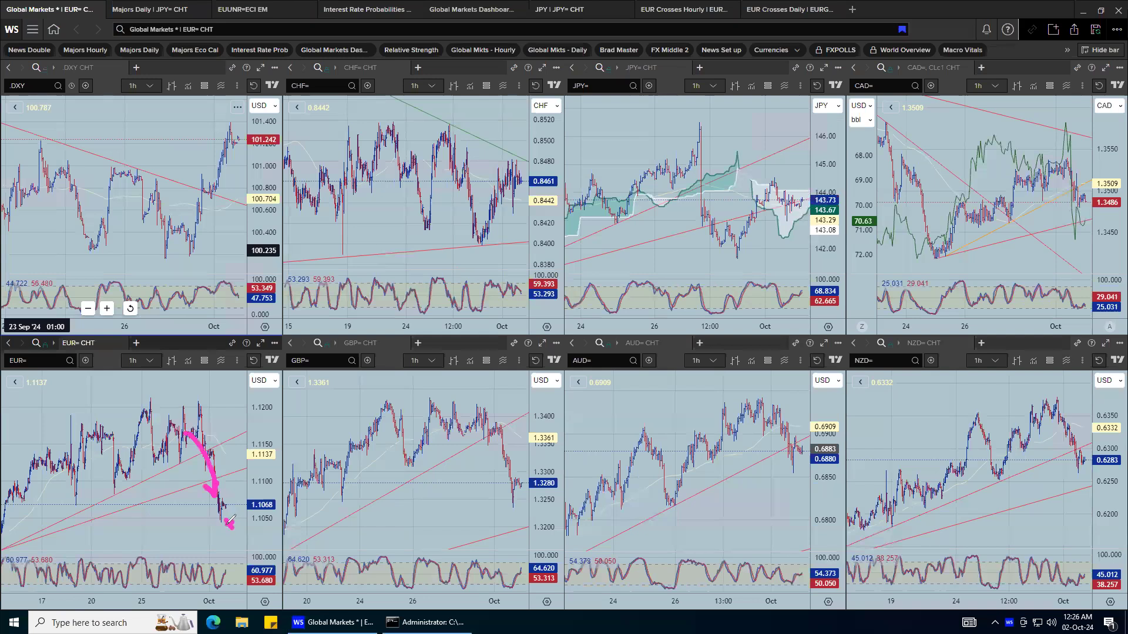
drag(235, 487, 245, 535)
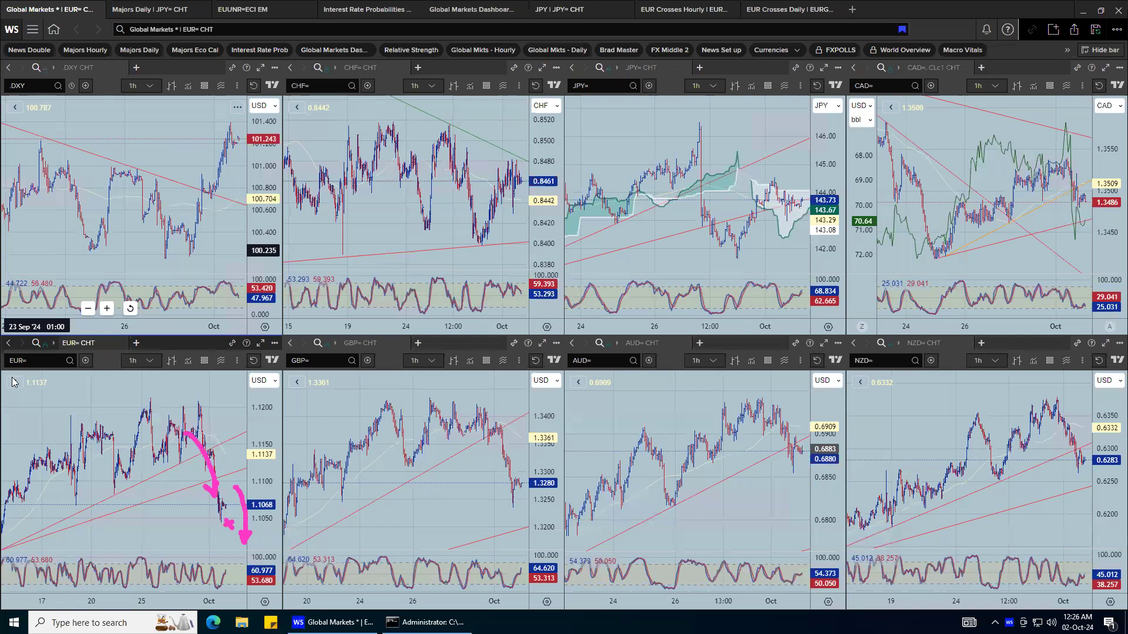
click(250, 13)
scroll(465, 422, down, 11)
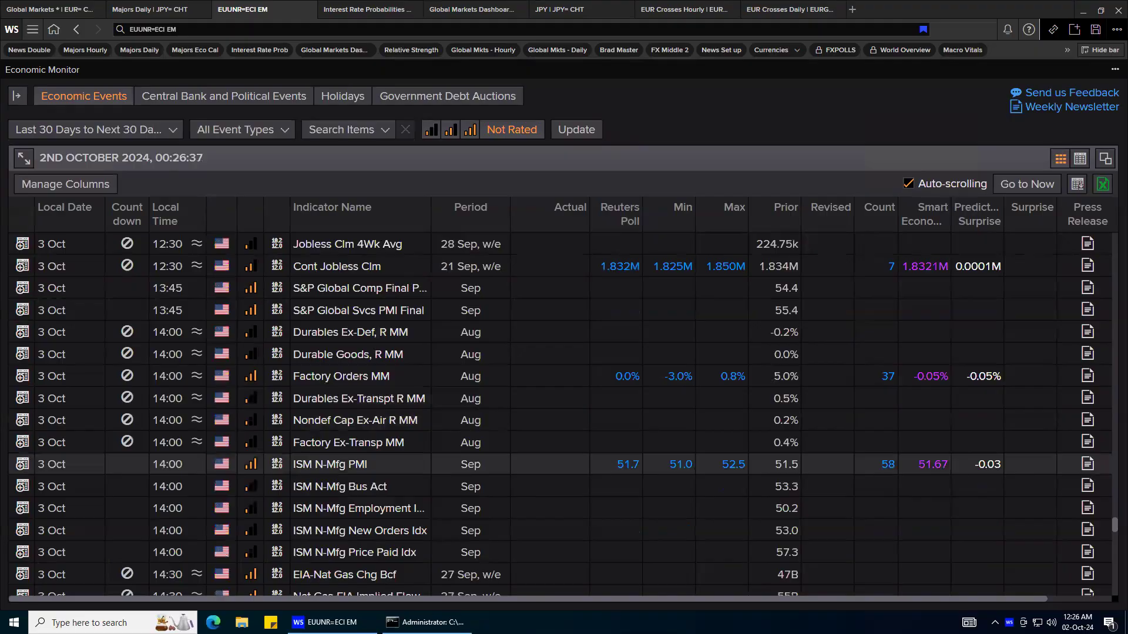
key(alt+Tab)
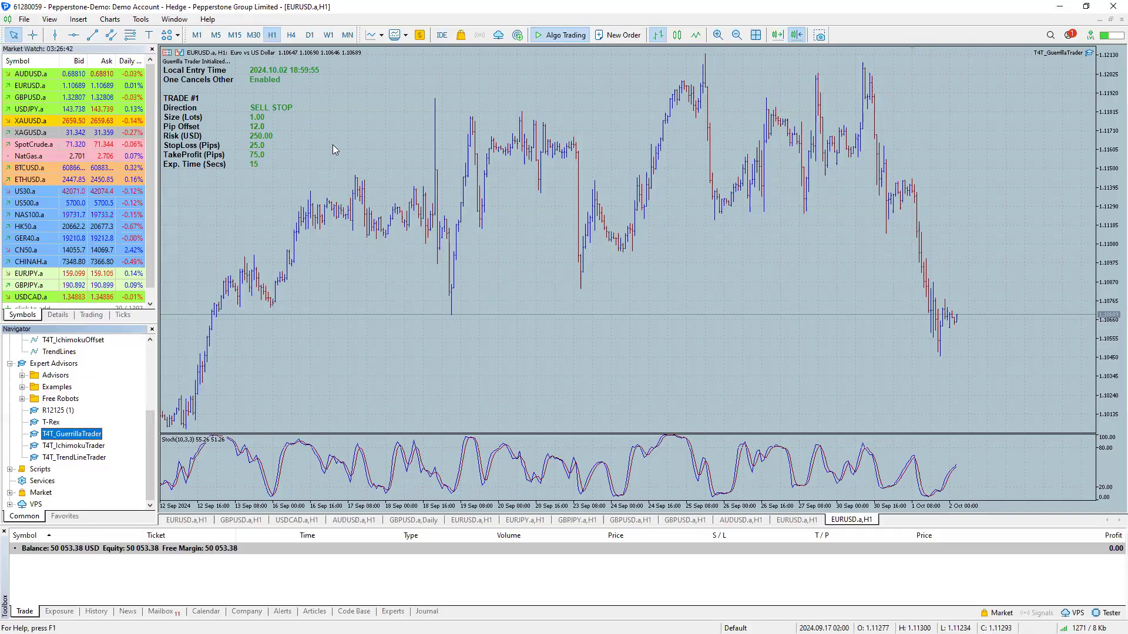
Remove T4T_GuerrillaTrader from the EURUSD H1 chart through the Expert List
right_click(332, 145)
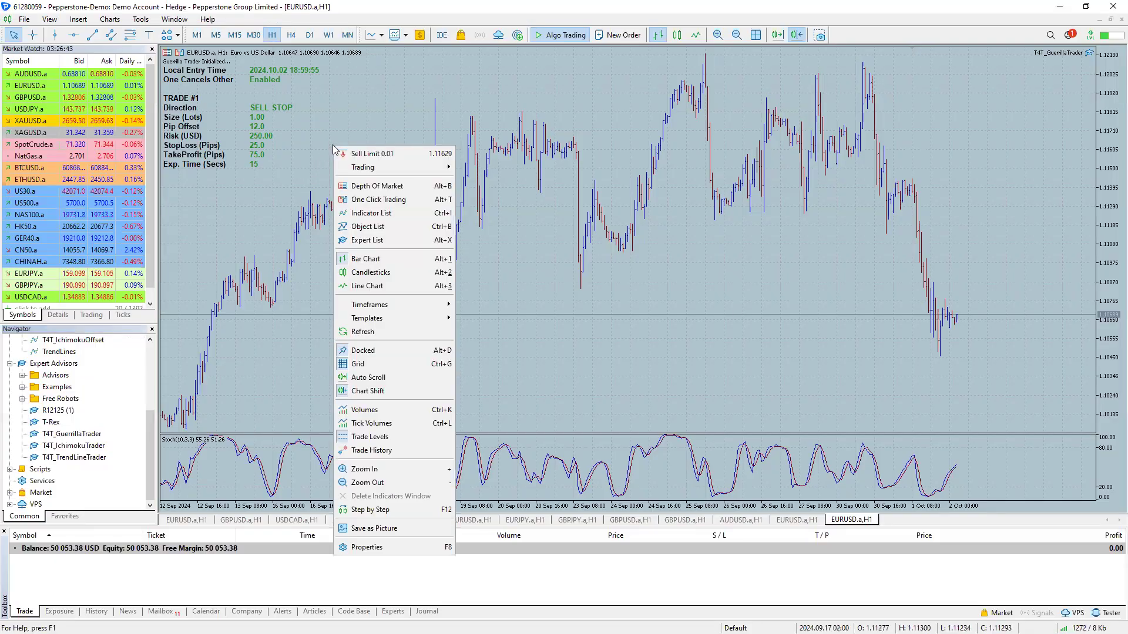
click(377, 246)
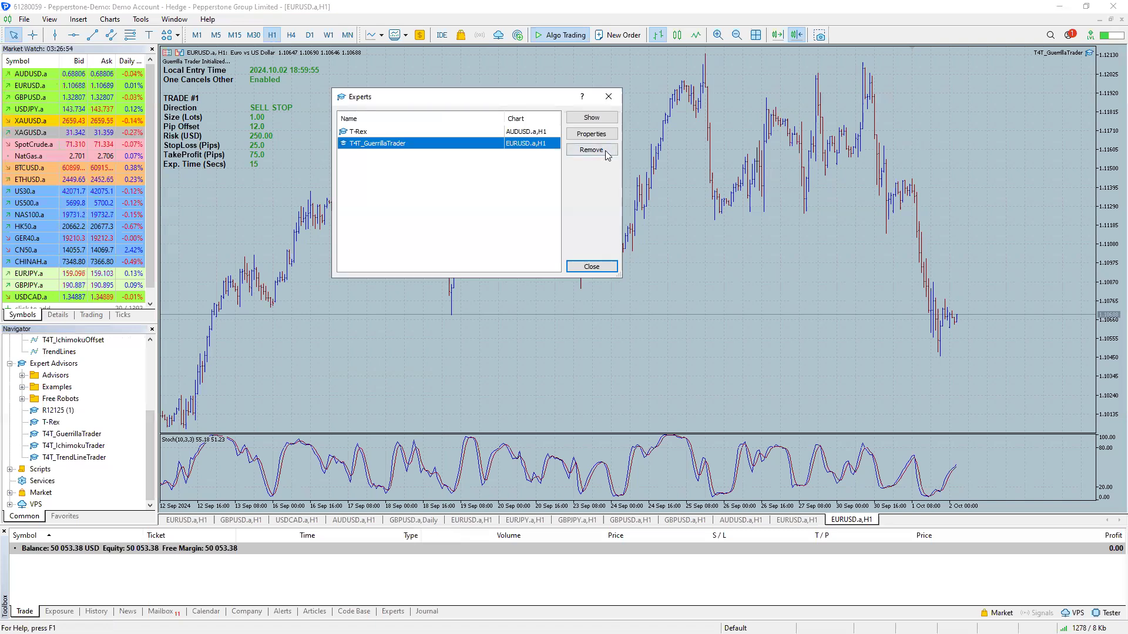
click(602, 151)
click(609, 97)
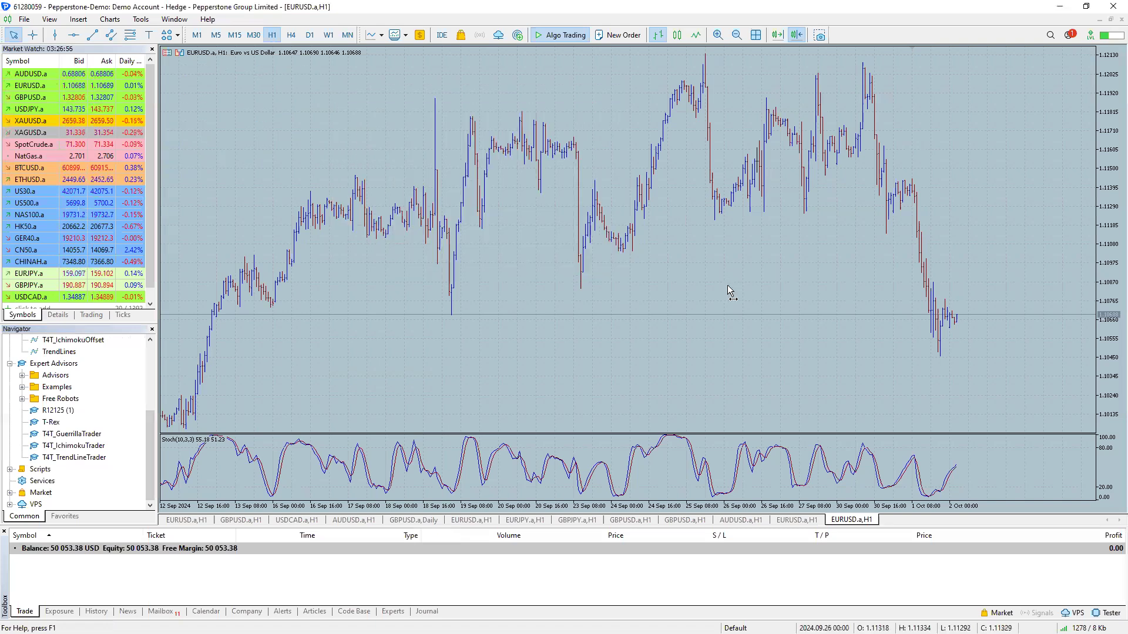
drag(727, 285, 745, 320)
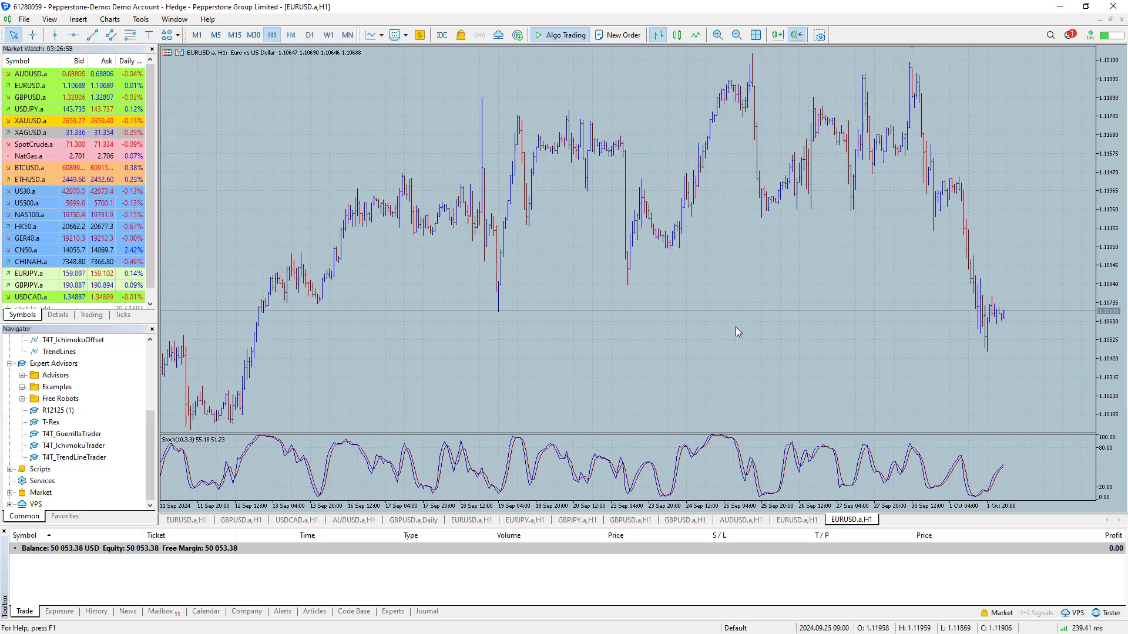